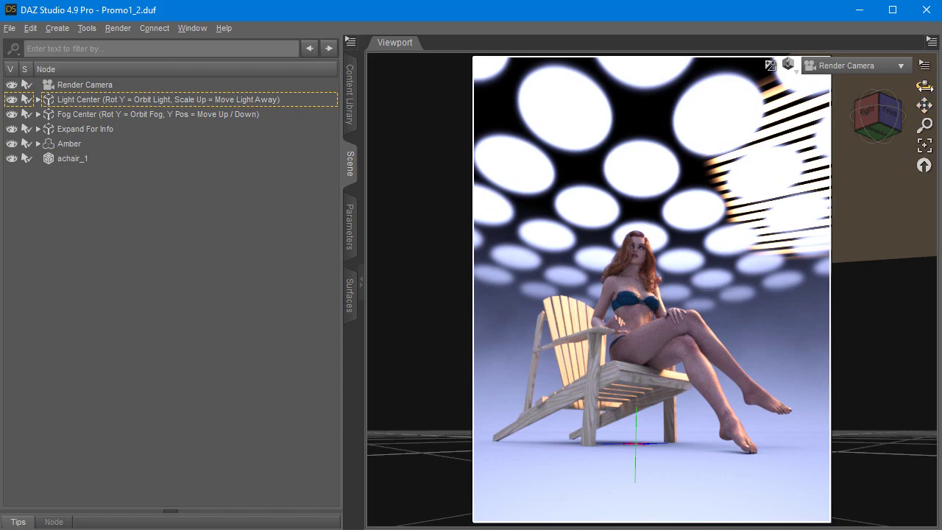
Step: Deselect, orbit slightly, and browse the Content Library to Light Presets > Dreamlight > Iray > Iray HDR Magix
key(ctrl+shift+a)
drag(662, 295, 456, 294)
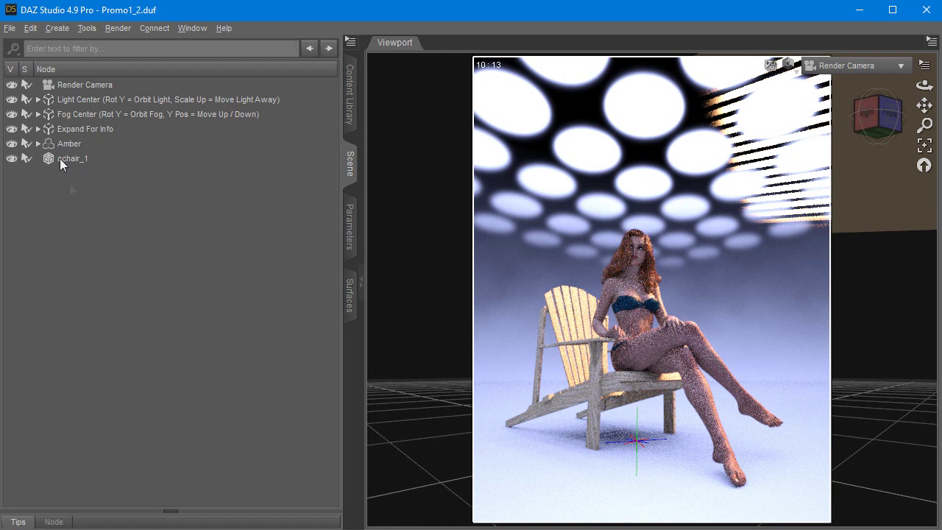
click(351, 108)
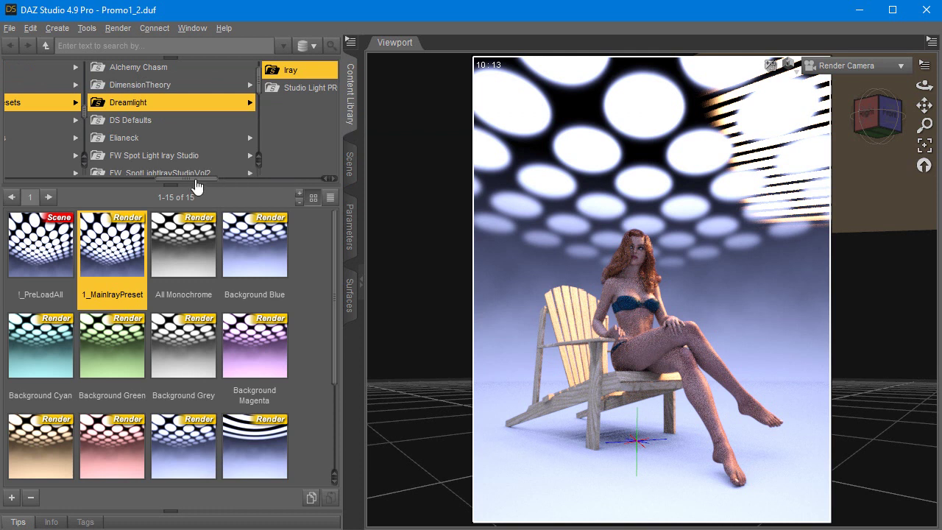
drag(197, 187, 11, 185)
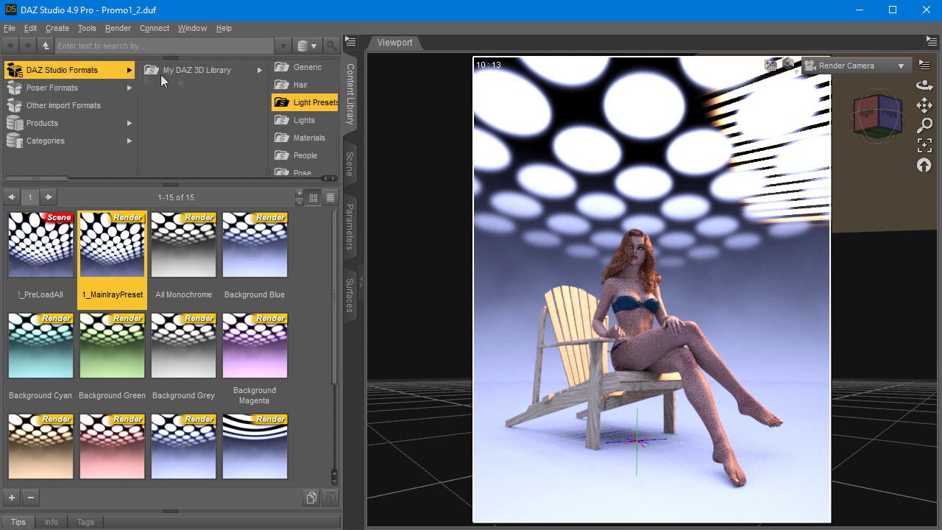
drag(43, 186, 302, 199)
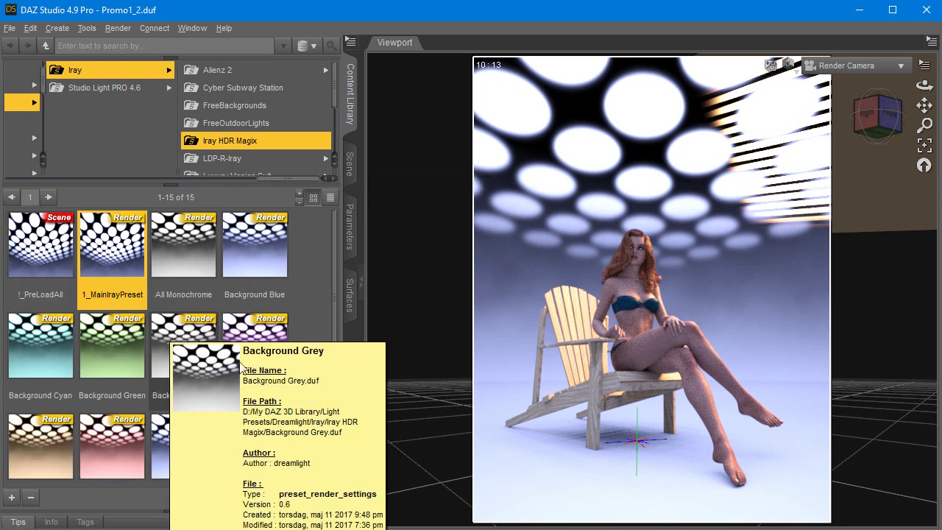
mouse_move(50, 253)
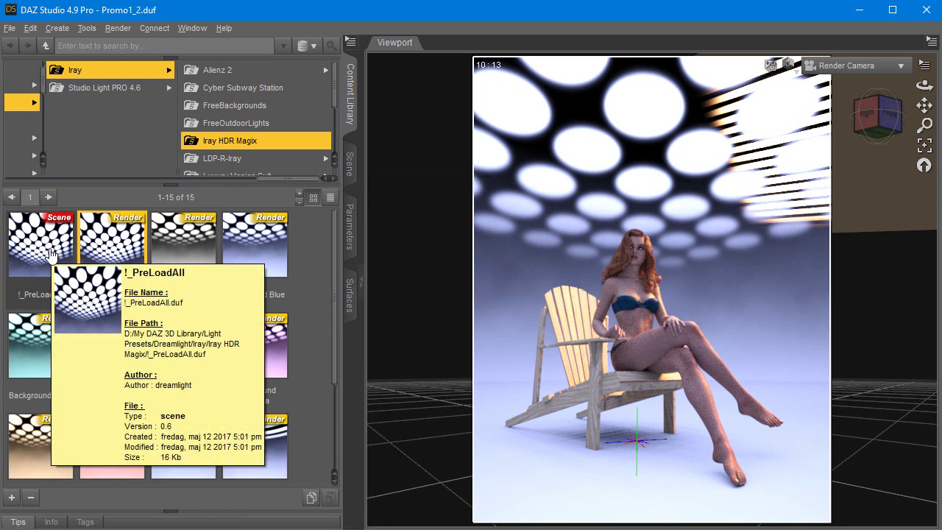
mouse_move(110, 247)
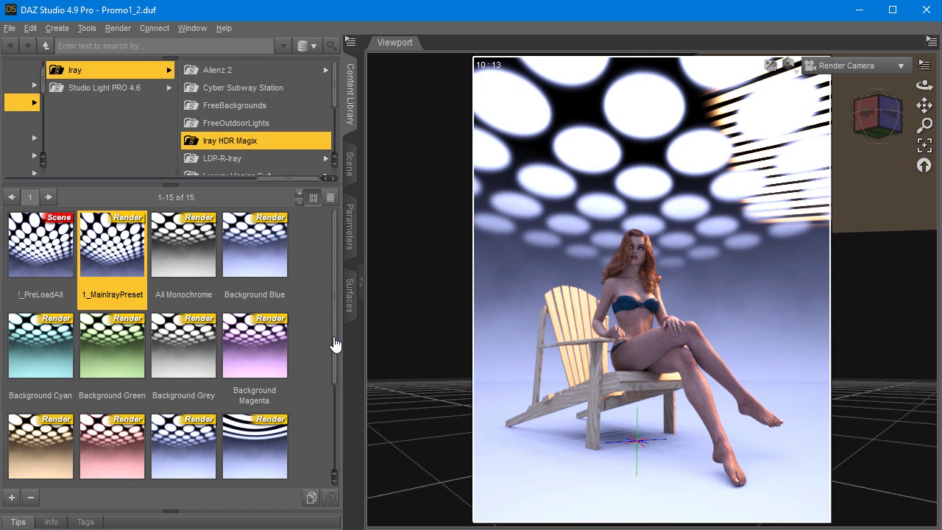
drag(335, 344, 338, 314)
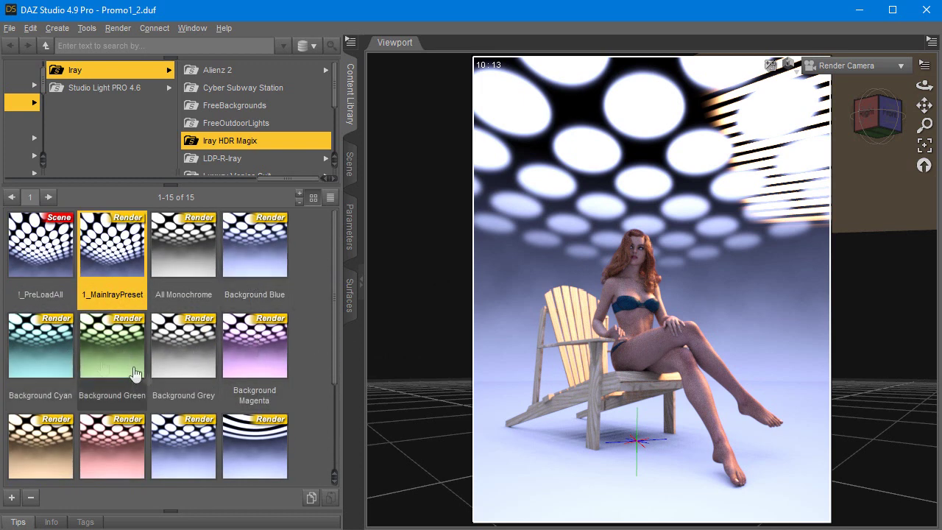
drag(337, 336, 332, 435)
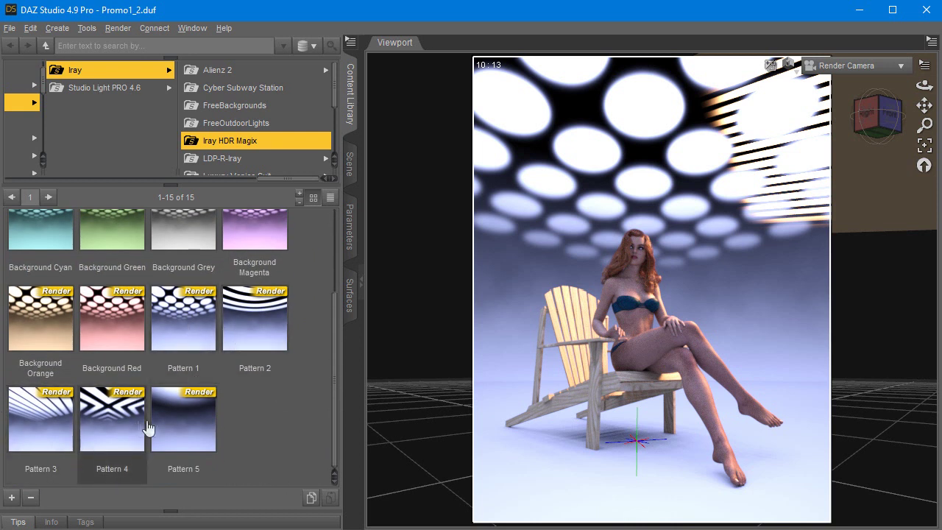
Step: Try the Pattern 2, 3, 4 and 5 HDR Magix presets, then settle on Pattern 3
click(252, 324)
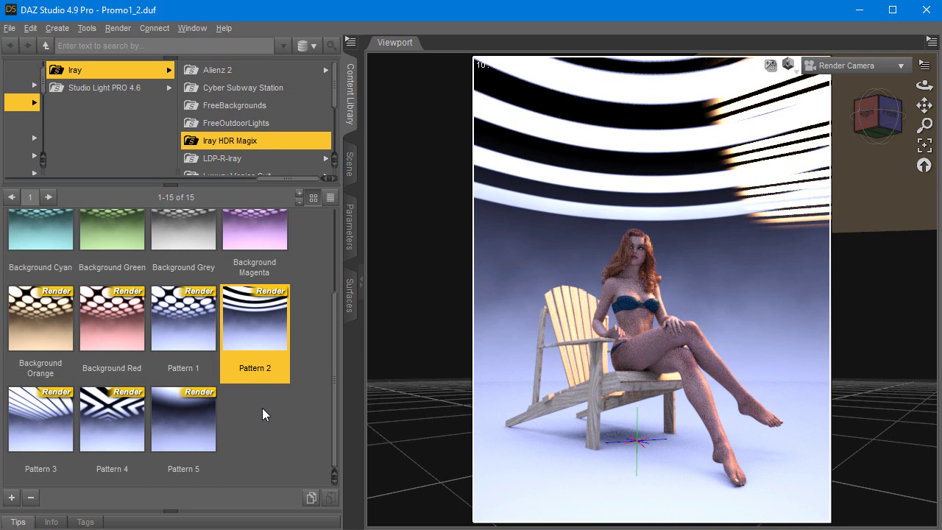
click(29, 419)
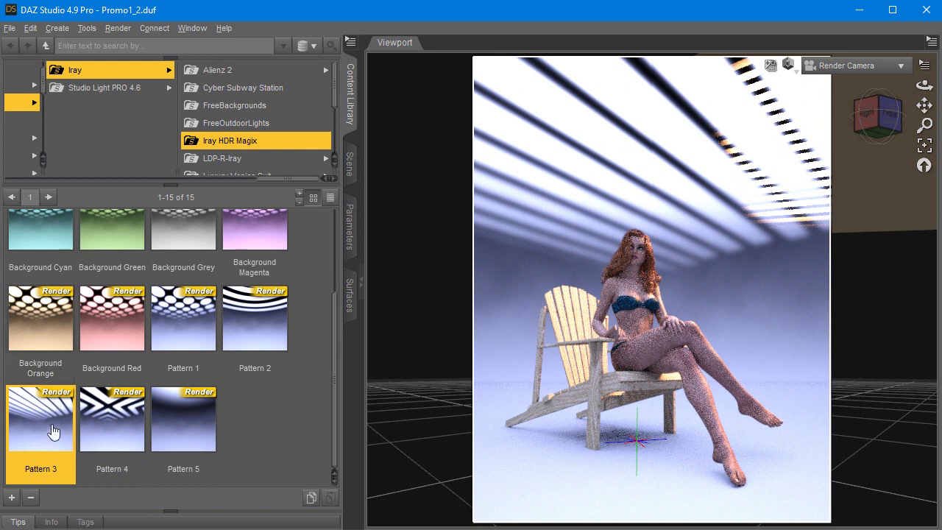
click(120, 438)
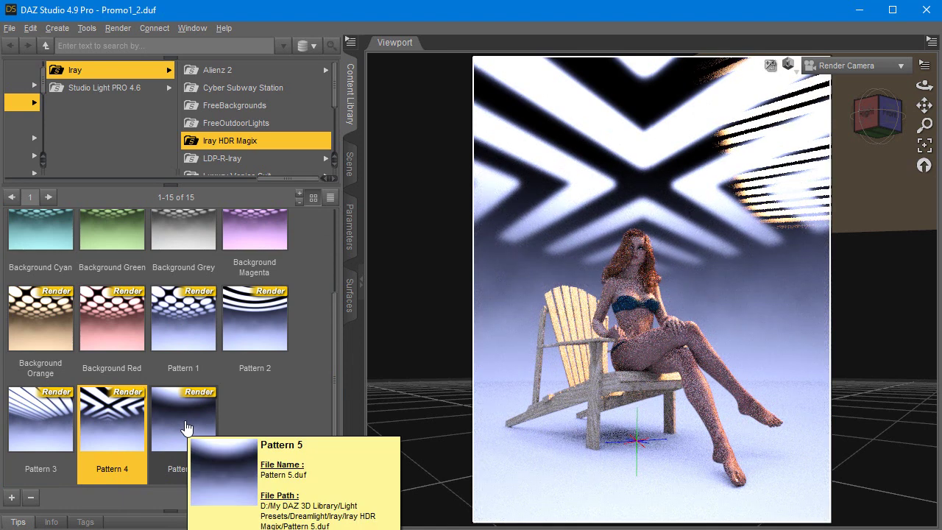
click(186, 429)
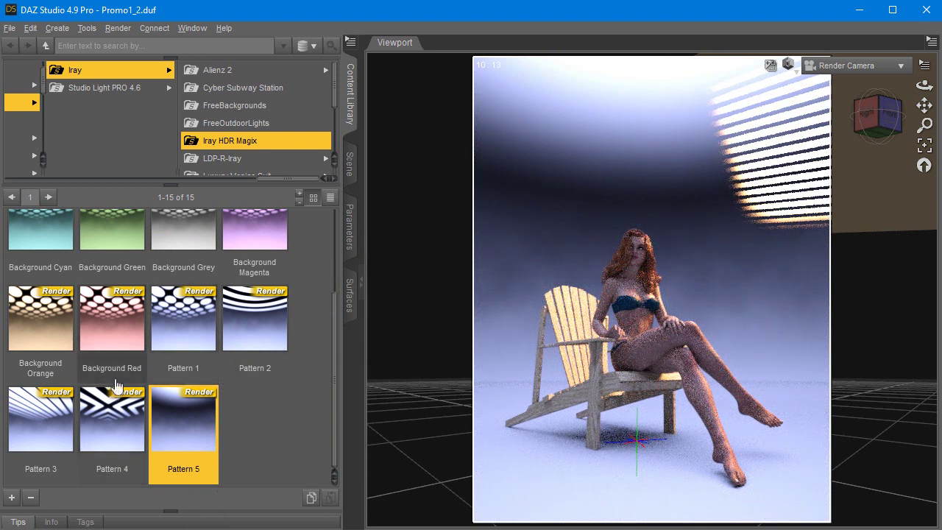
click(38, 419)
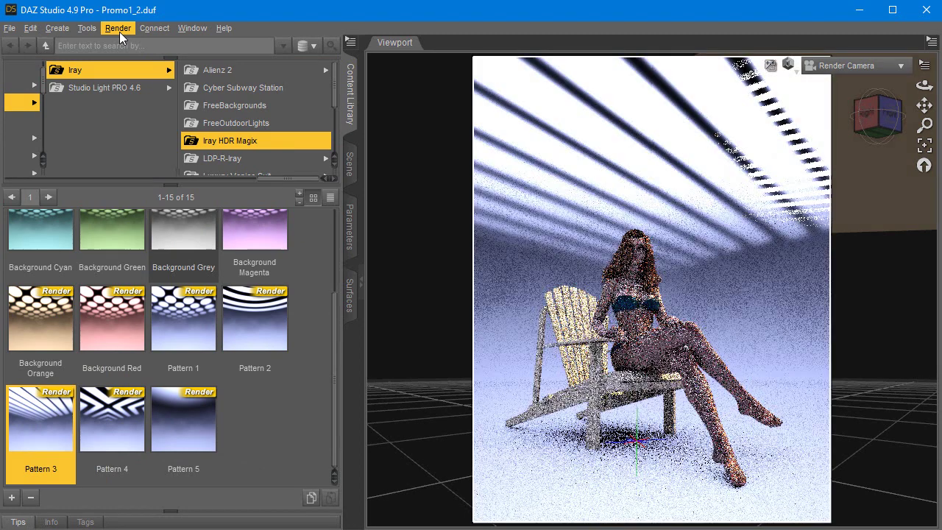
Step: Bring up the Render Settings Editor's Environment section, moved aside to uncover the preview
click(116, 32)
click(129, 63)
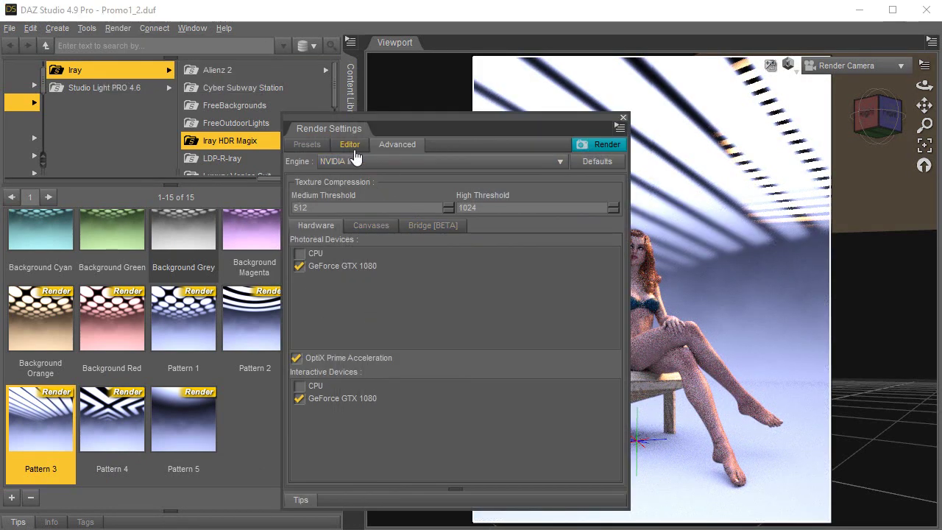
click(351, 147)
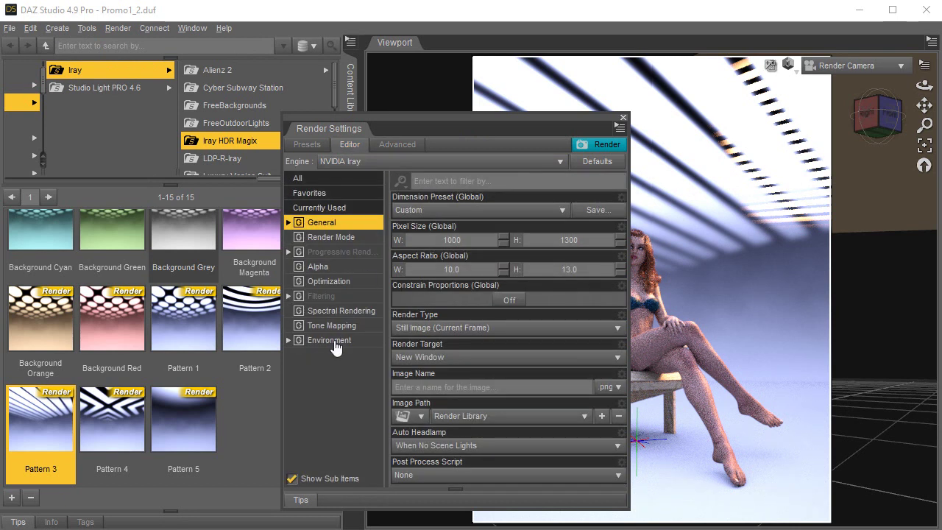
click(335, 344)
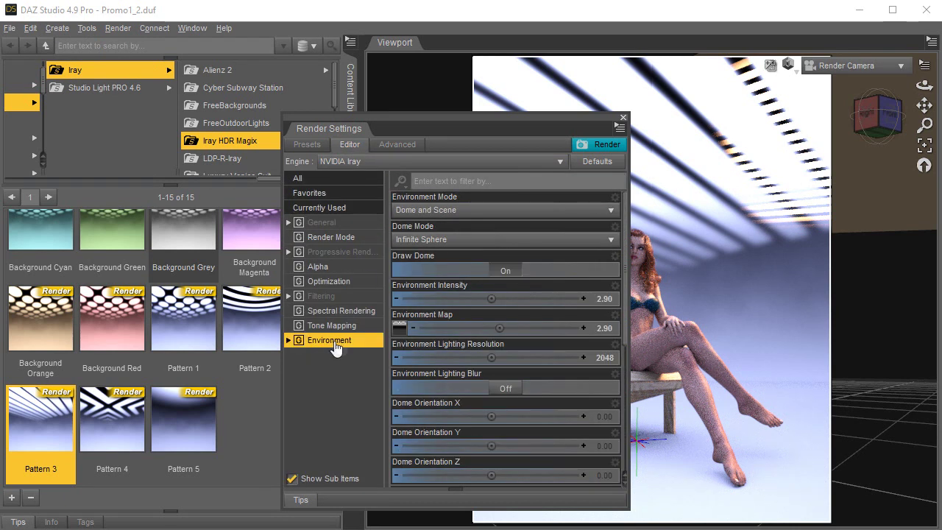
drag(365, 110, 162, 76)
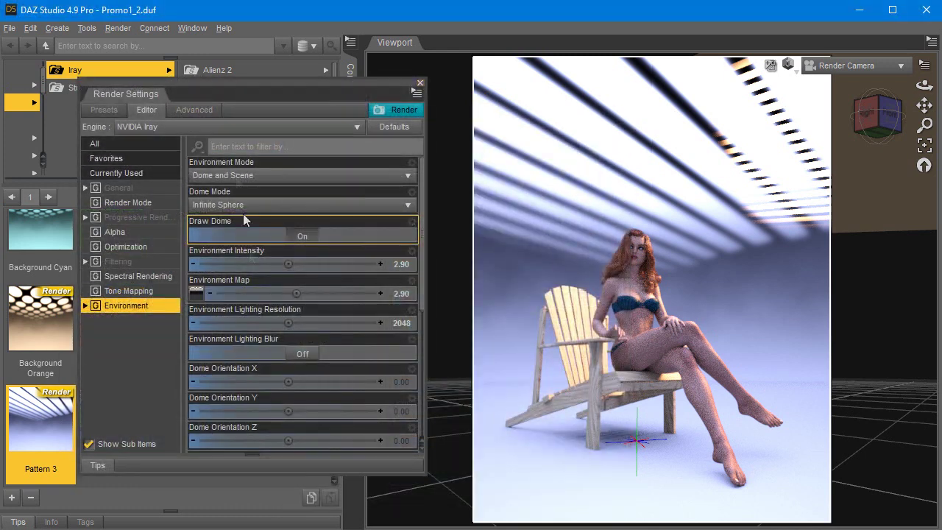
Step: Test an Environment Map strength of 1, then restore it to 2.90
click(399, 293)
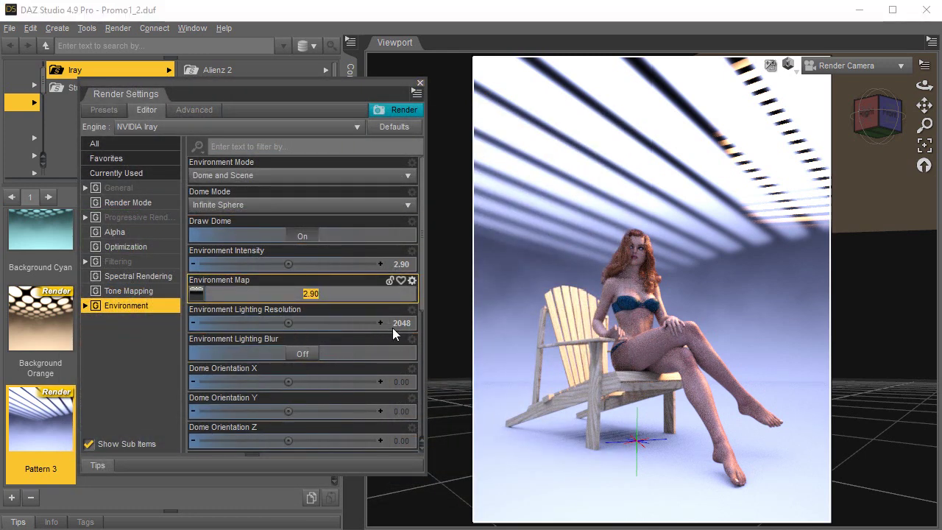
text(1)
key(Return)
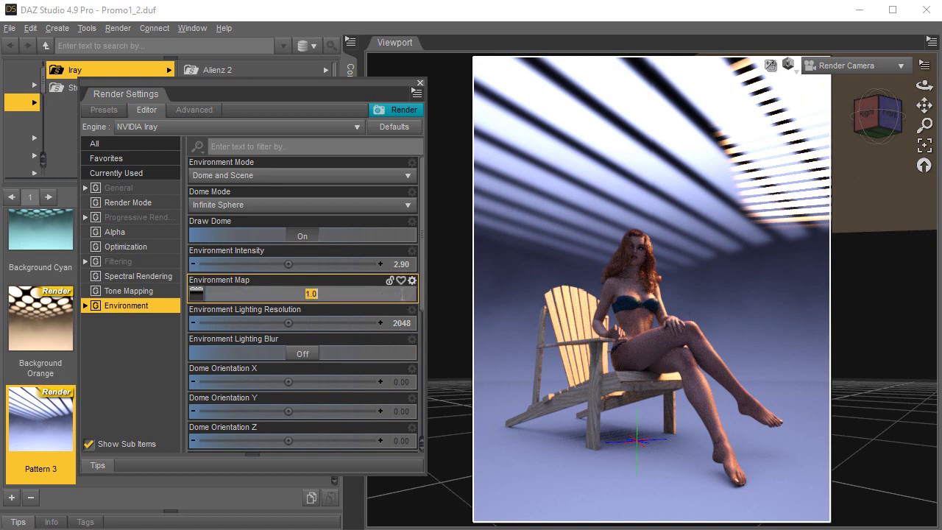
key(Return)
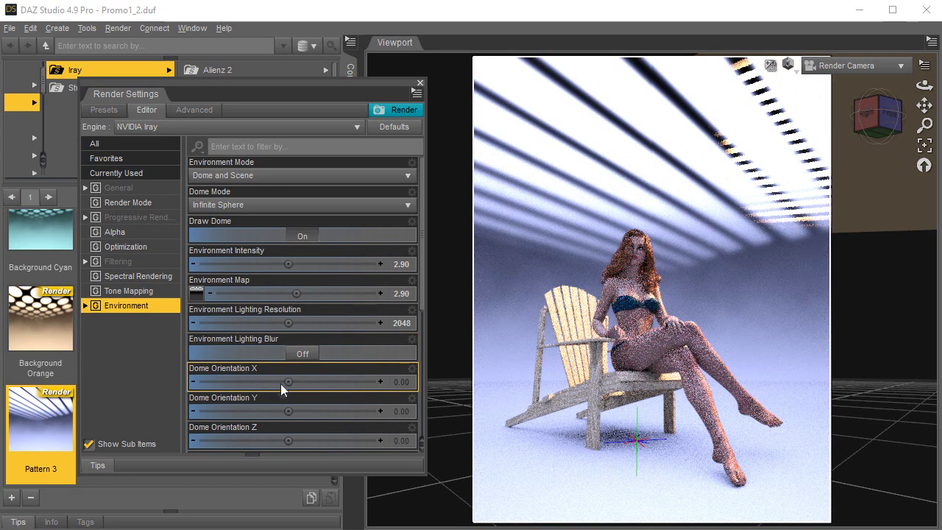
Step: Try Dome Rotation values of 45 and 90, then reset it to 0
scroll(243, 383, down, 3)
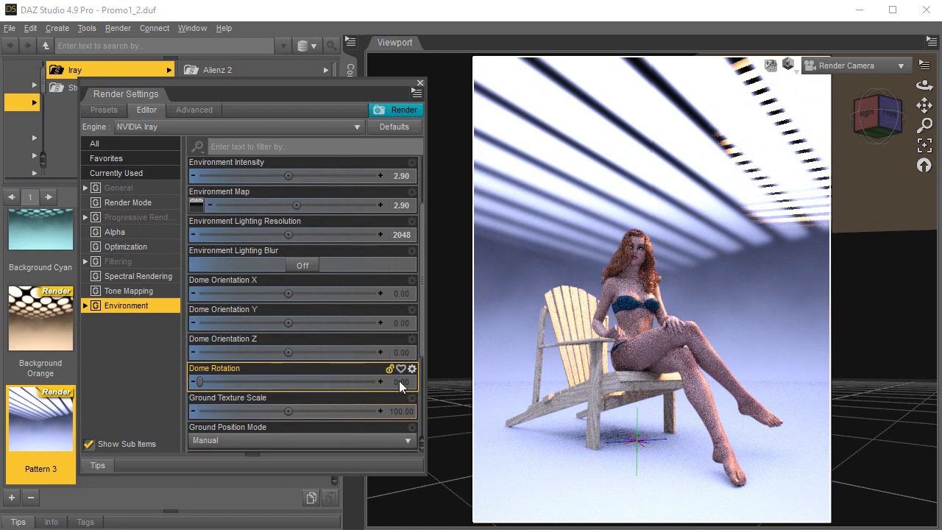
click(400, 382)
text(45)
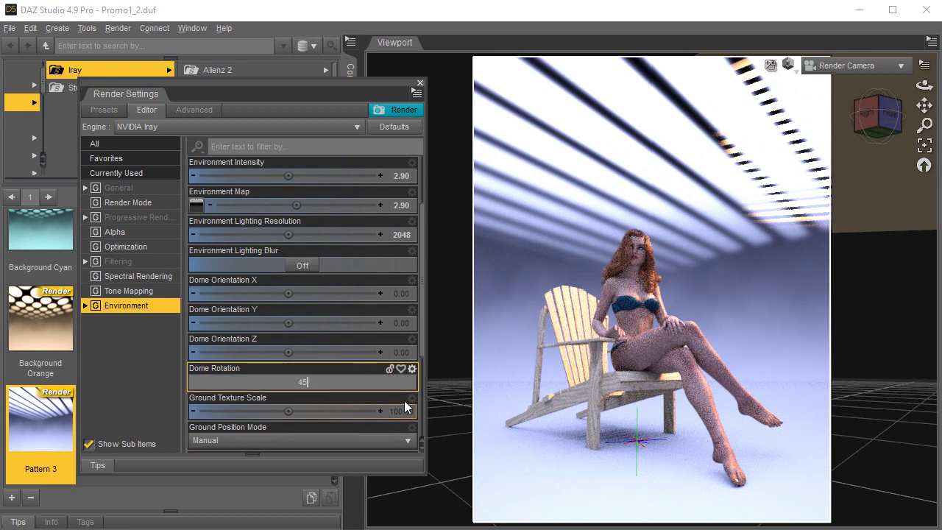
key(Return)
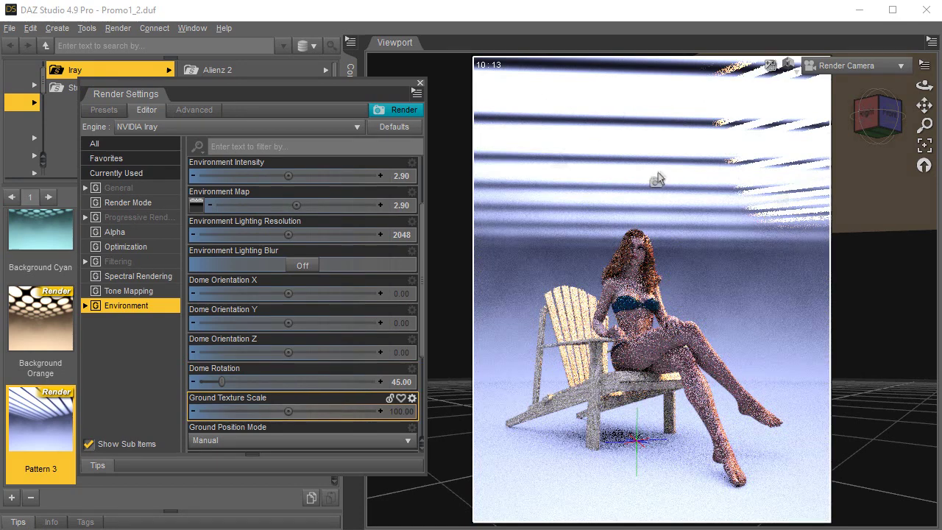
click(398, 383)
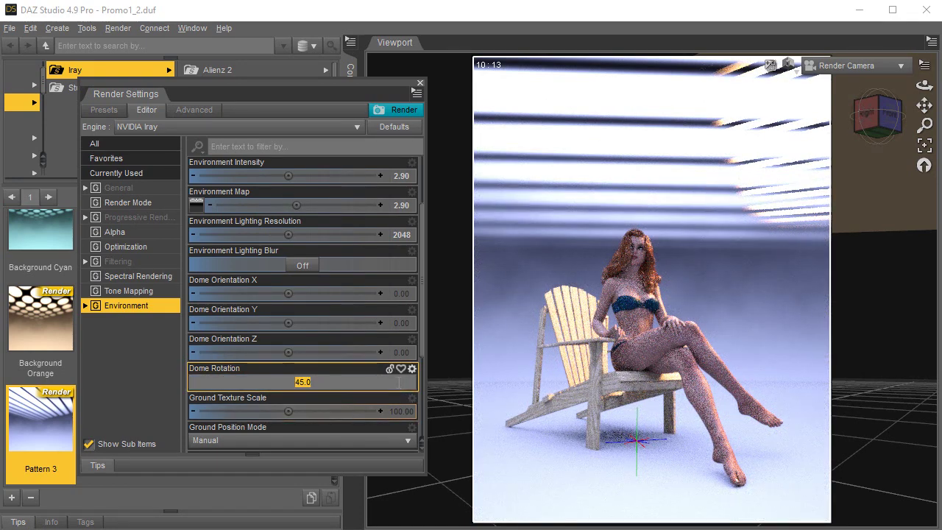
text(90)
key(Return)
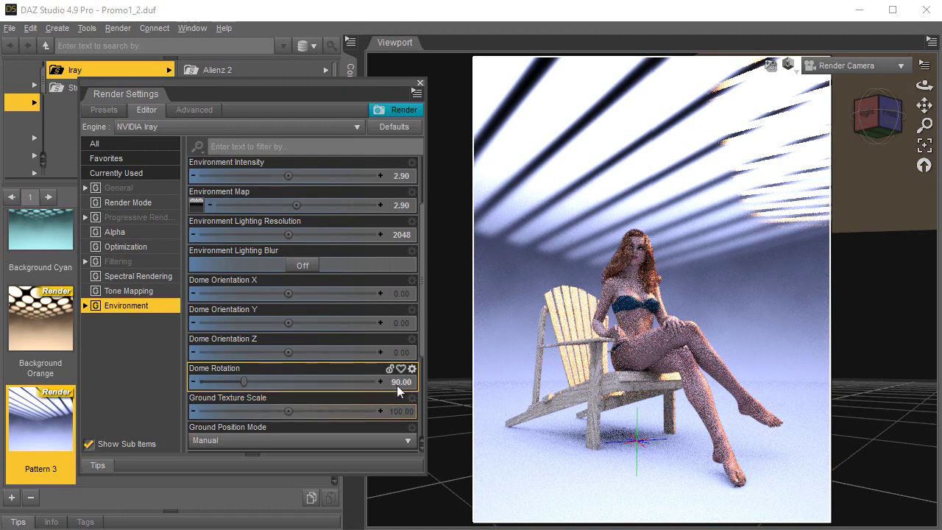
click(397, 383)
text(0)
key(Return)
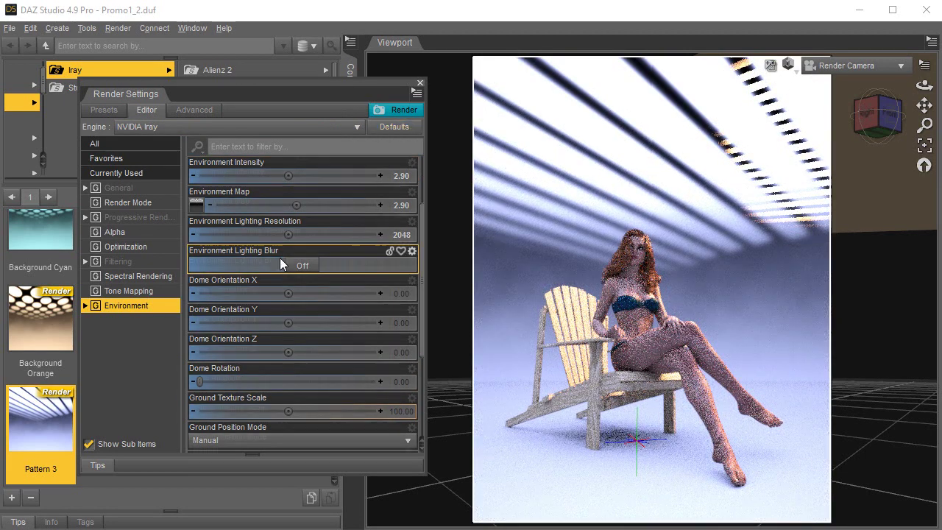
Step: Test Finite Sphere as the Dome Mode, then switch back to Infinite Sphere
scroll(278, 267, up, 3)
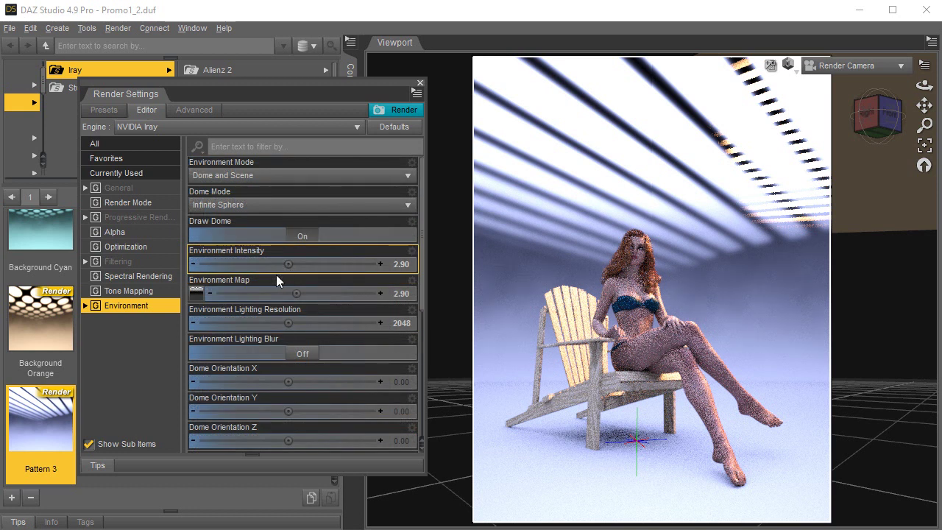
click(236, 206)
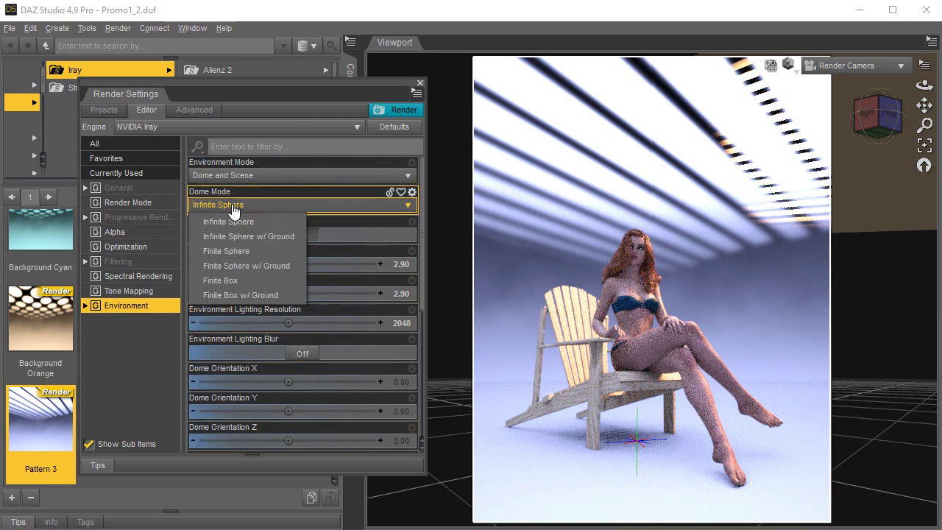
click(233, 253)
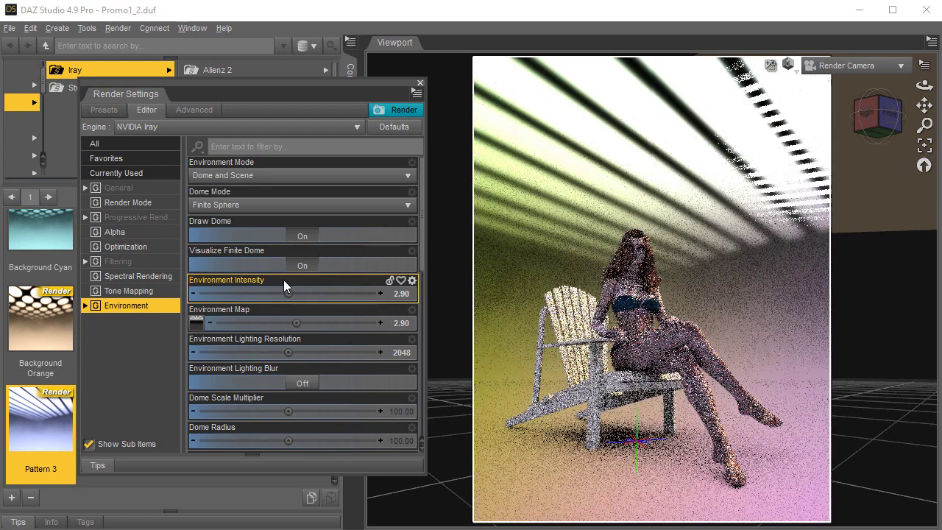
mouse_move(277, 282)
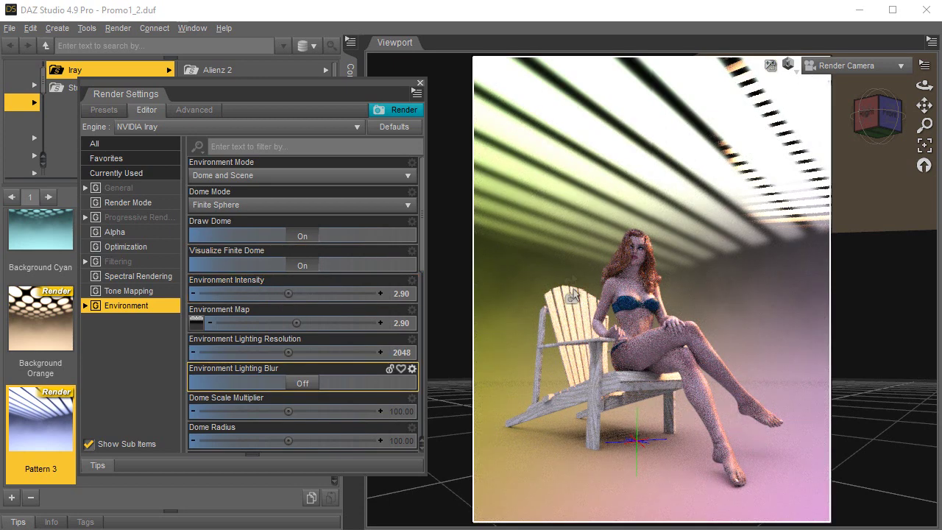
click(237, 205)
Step: Keep Infinite Sphere, close Render Settings, and try the Background Cyan, Green and Grey presets
click(233, 219)
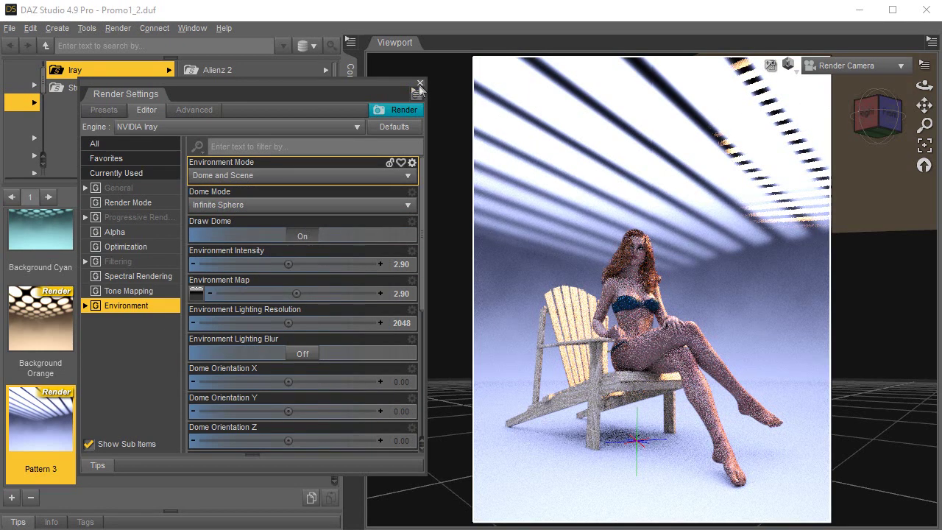
click(419, 84)
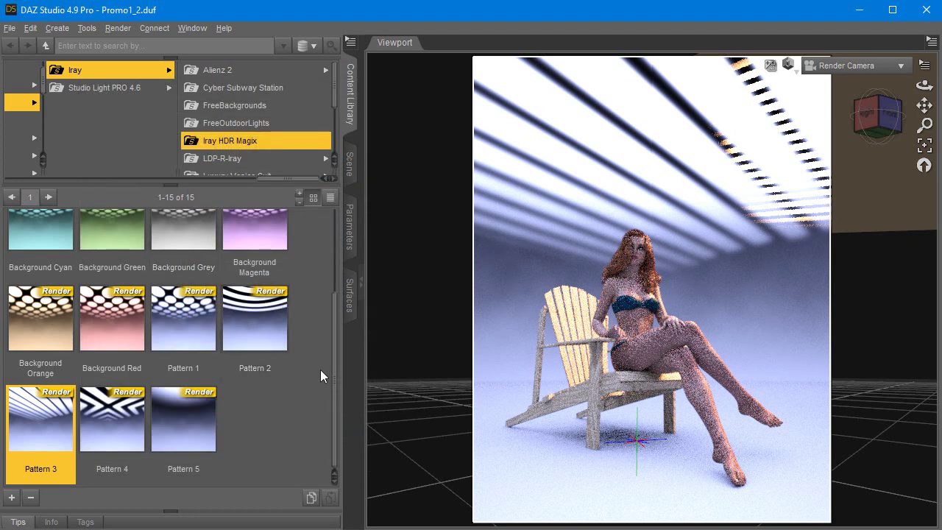
scroll(321, 376, up, 3)
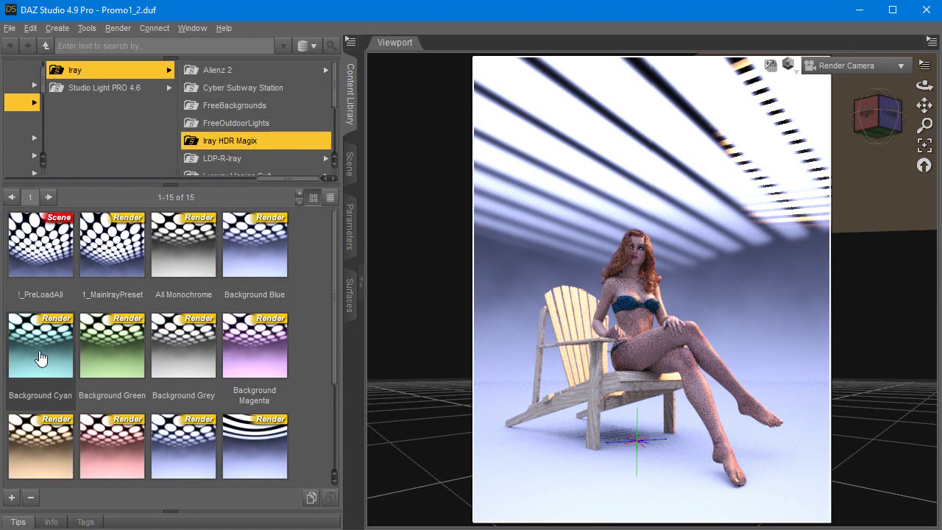
double_click(41, 359)
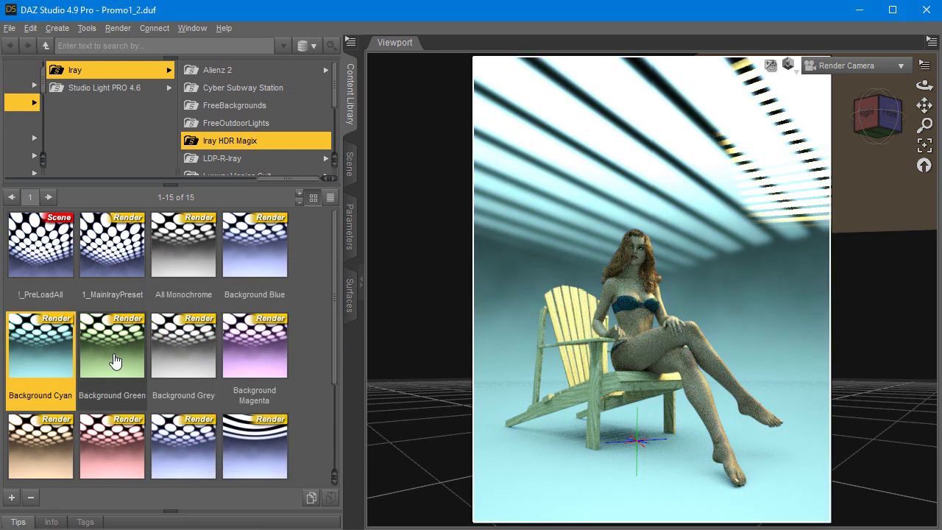
double_click(115, 360)
double_click(191, 356)
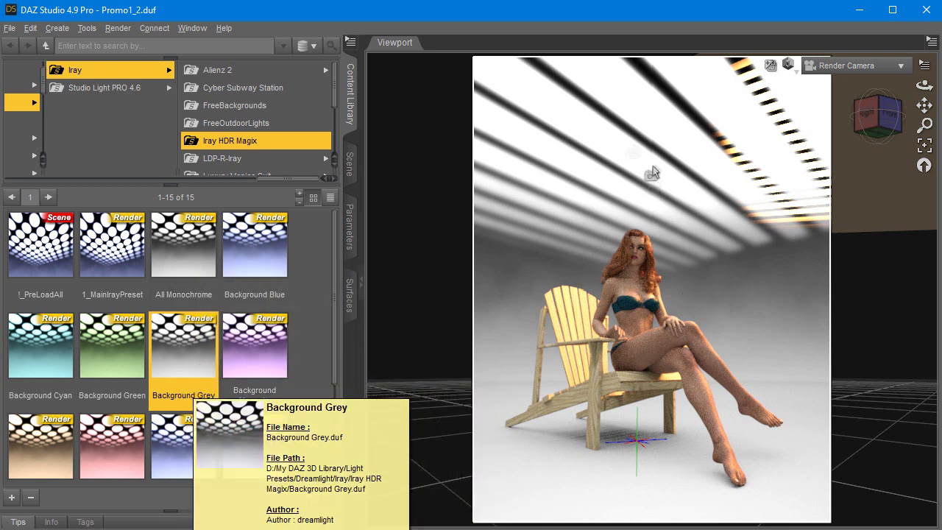
drag(193, 374, 642, 358)
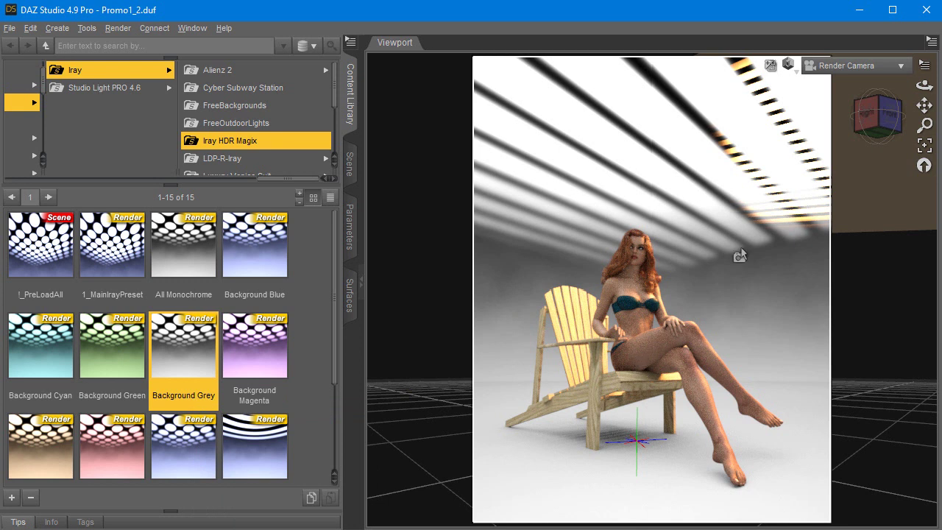
drag(739, 255, 238, 359)
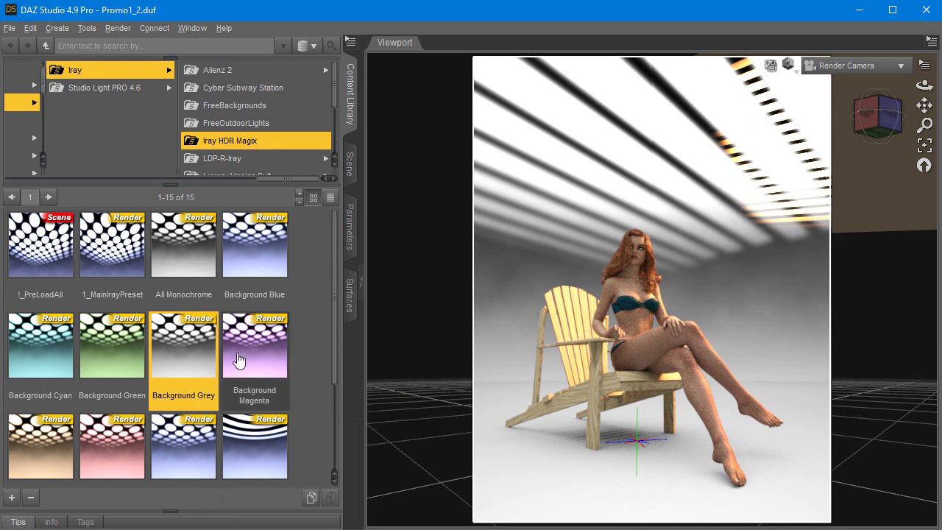
Step: Try All Monochrome, Grey, Magenta and Orange presets, ending on Background Red's pink lighting
double_click(187, 249)
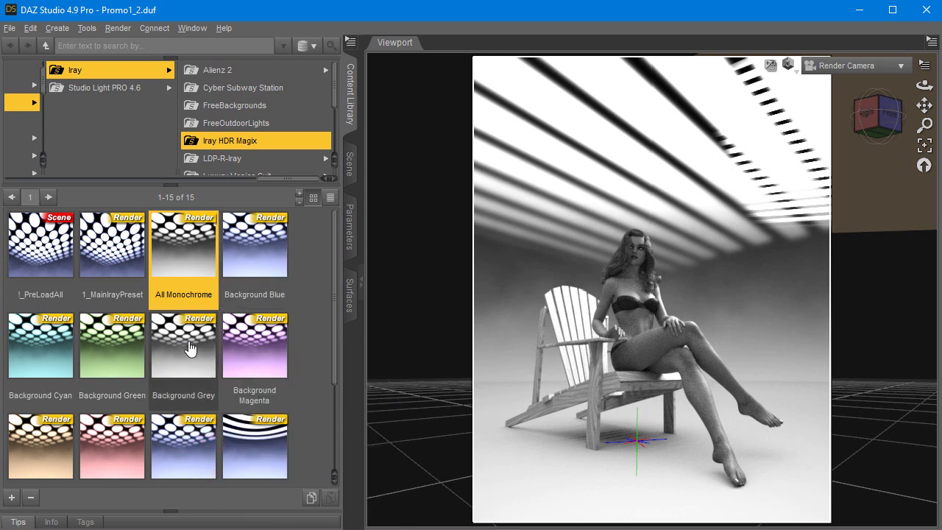
double_click(189, 348)
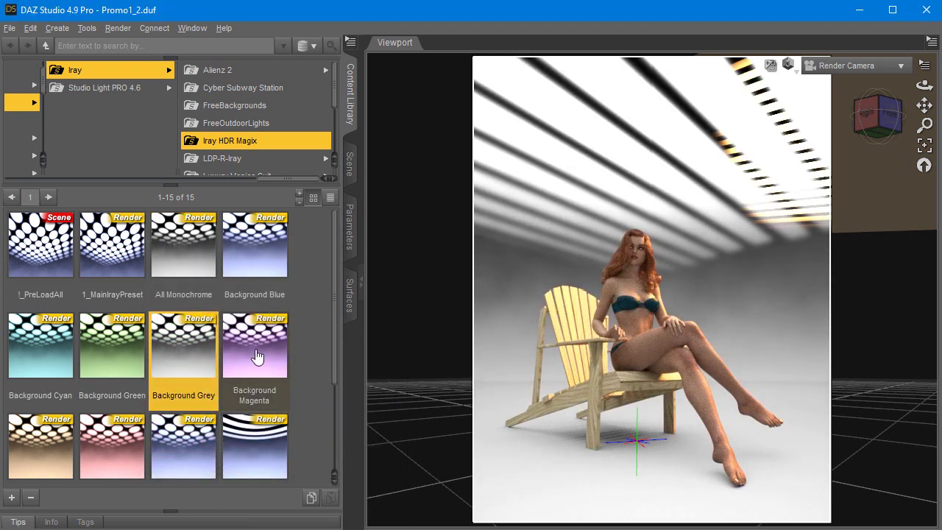
double_click(256, 357)
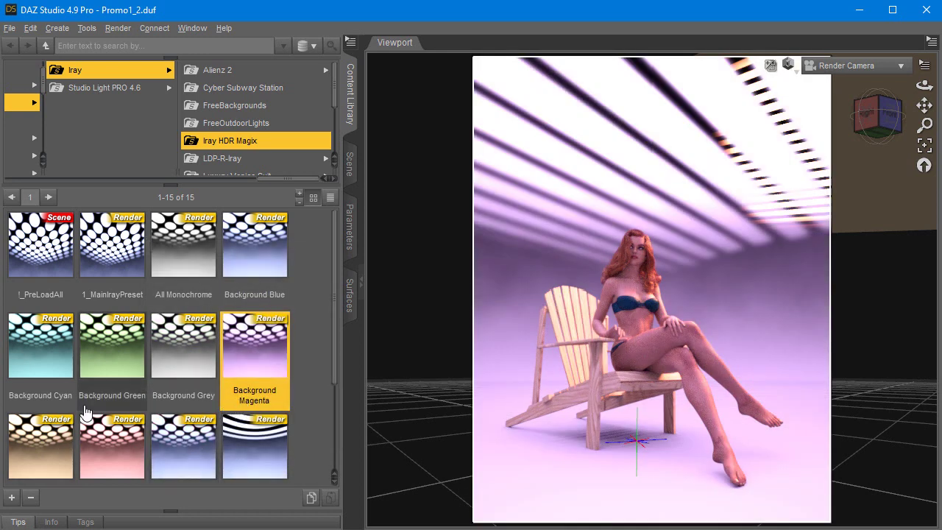
scroll(86, 412, down, 2)
double_click(42, 324)
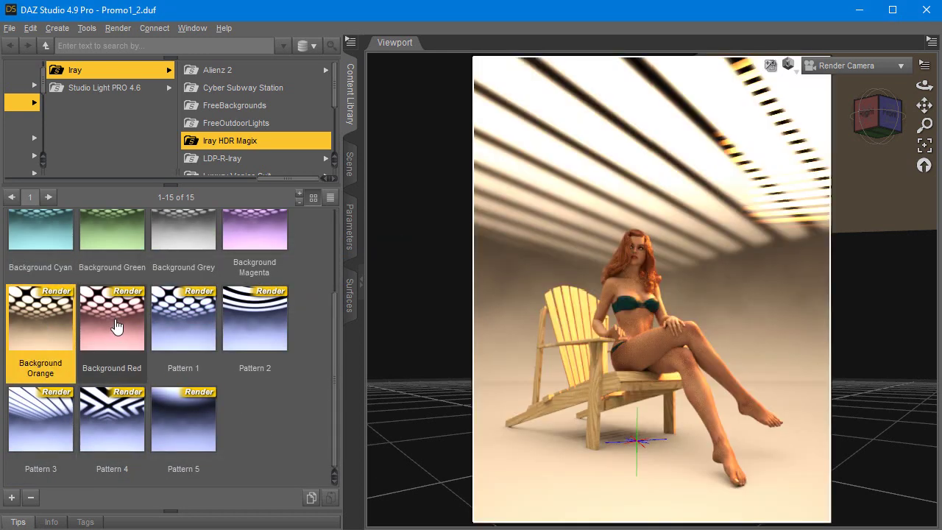
double_click(118, 331)
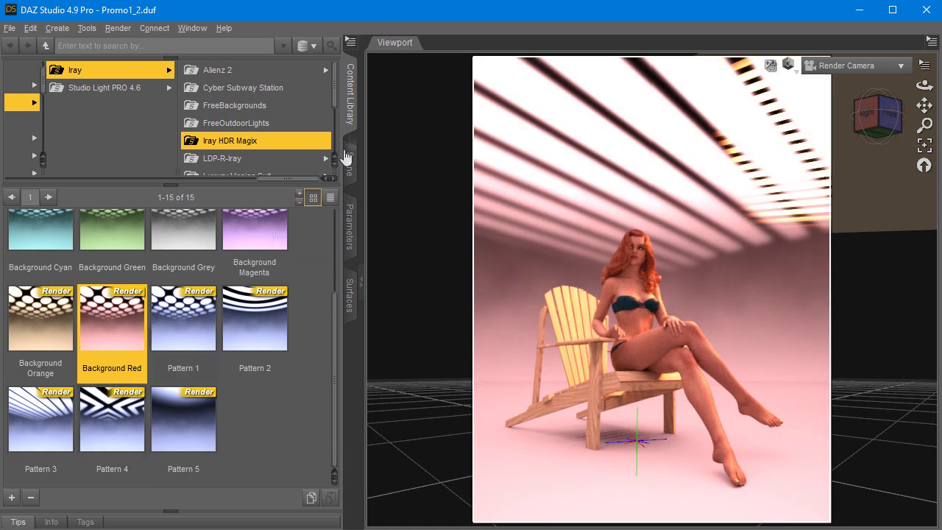
mouse_move(231, 343)
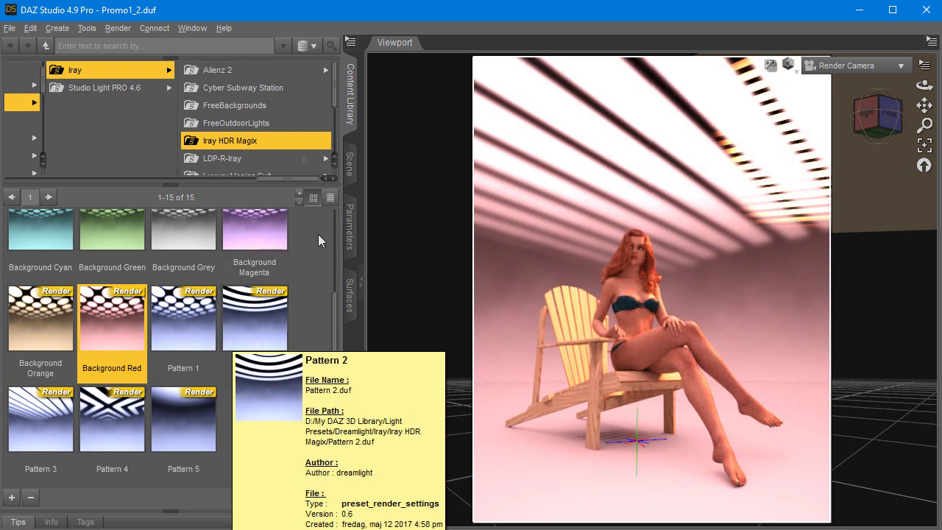
Step: Set the Tone Mapping White Point to a lighter 0.65, 1.00, 0.99 colour
click(118, 29)
click(127, 63)
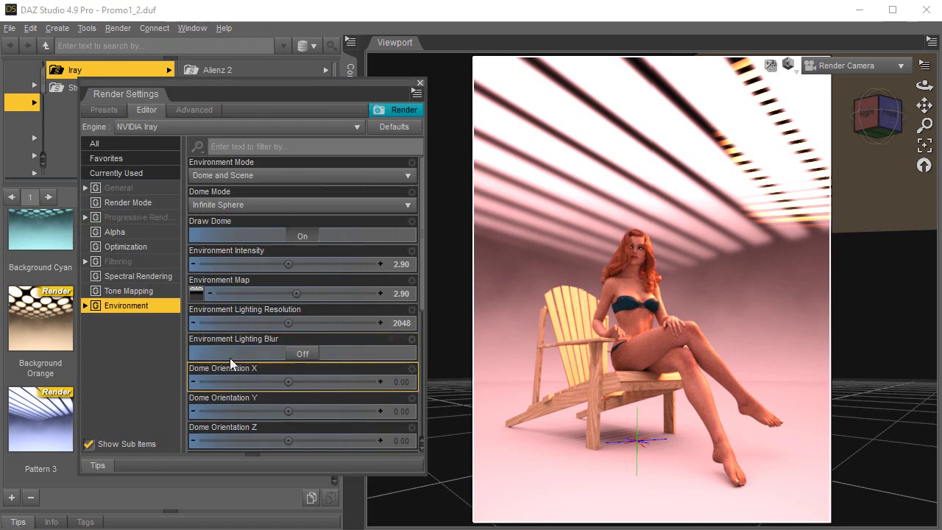
click(133, 294)
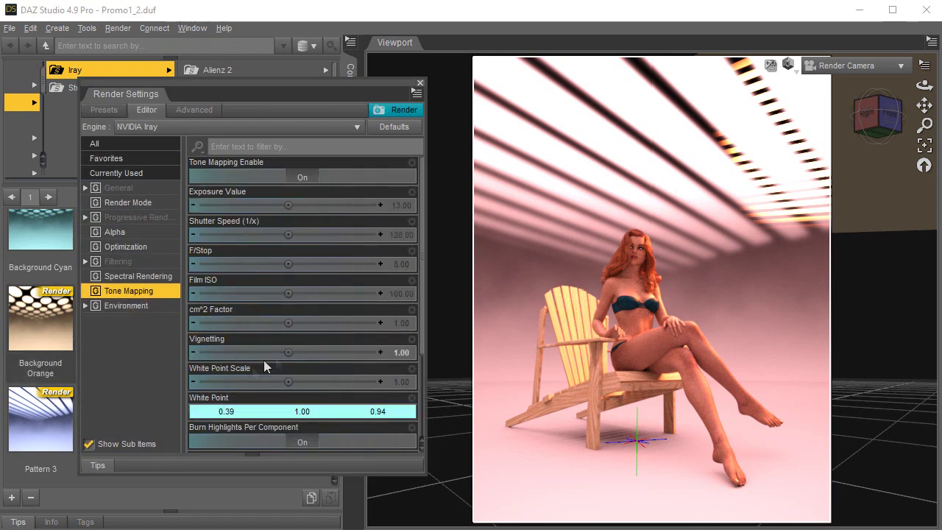
scroll(272, 357, down, 3)
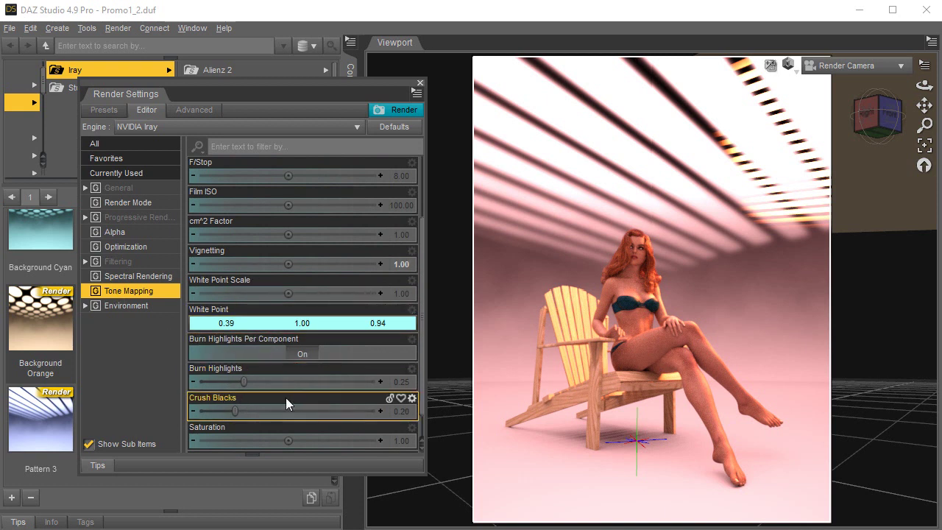
click(265, 323)
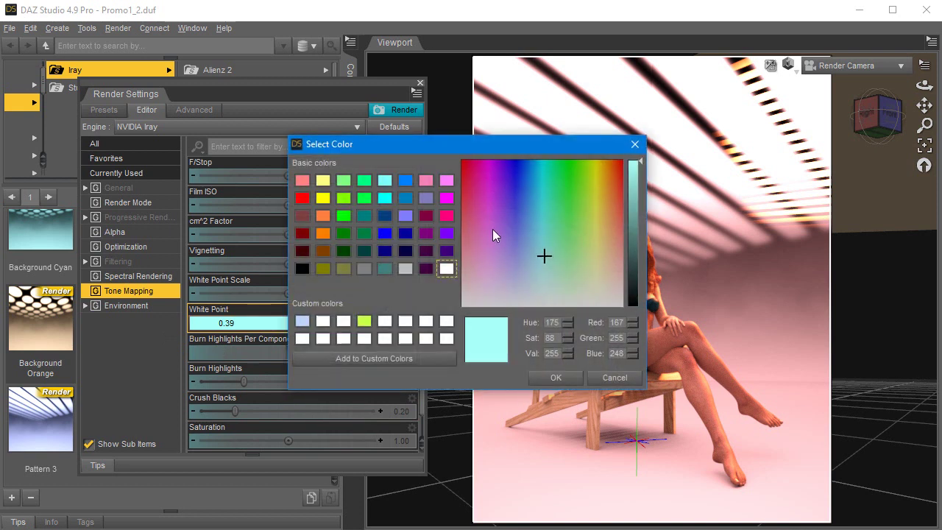
click(543, 280)
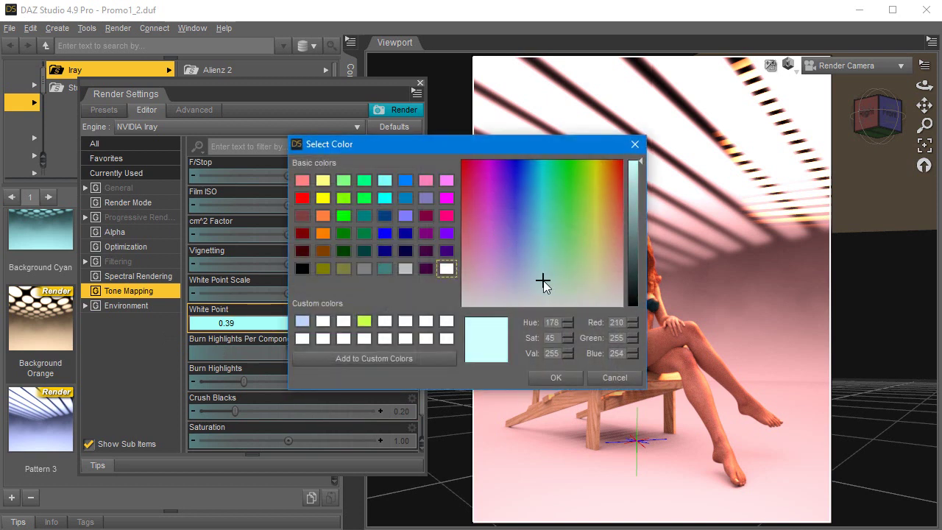
click(555, 378)
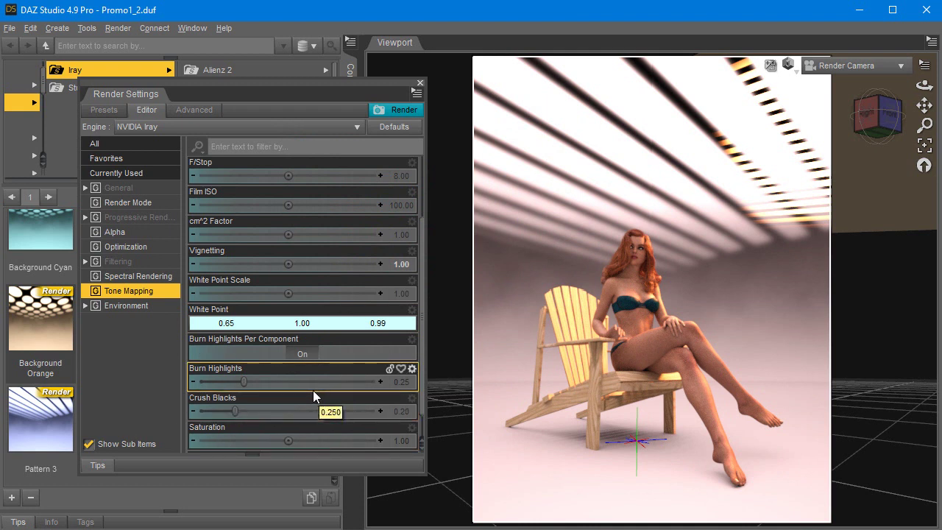
Step: Test Tone Mapping Saturation at 0.5, return it to 1, and close Render Settings
scroll(312, 390, down, 1)
click(400, 414)
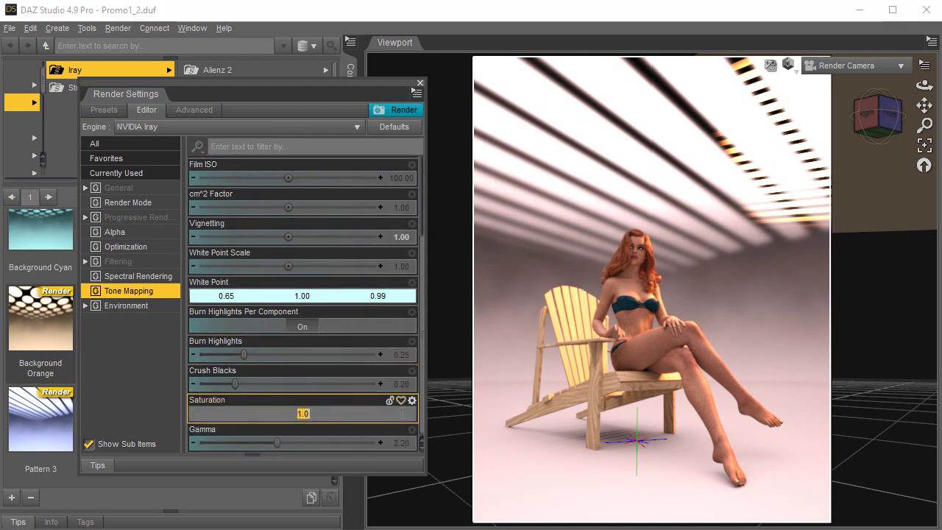
text(0.5)
key(Return)
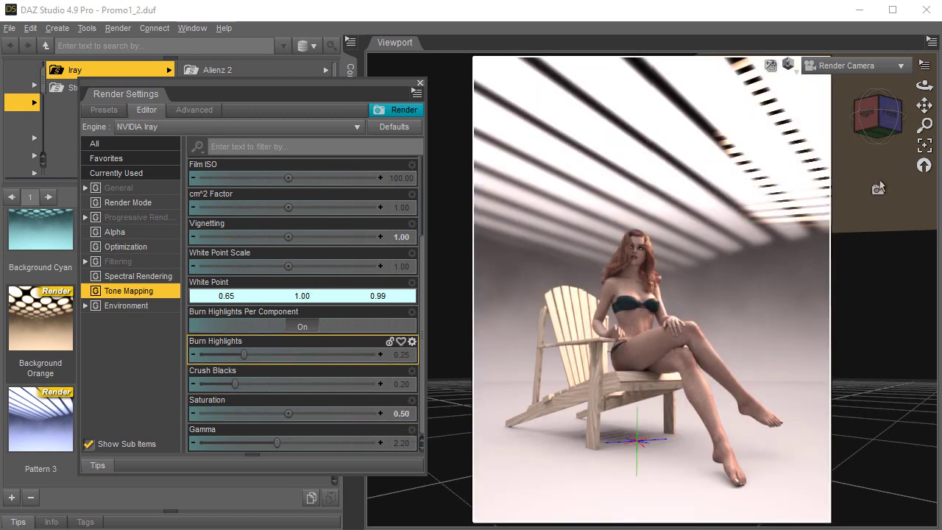
click(402, 416)
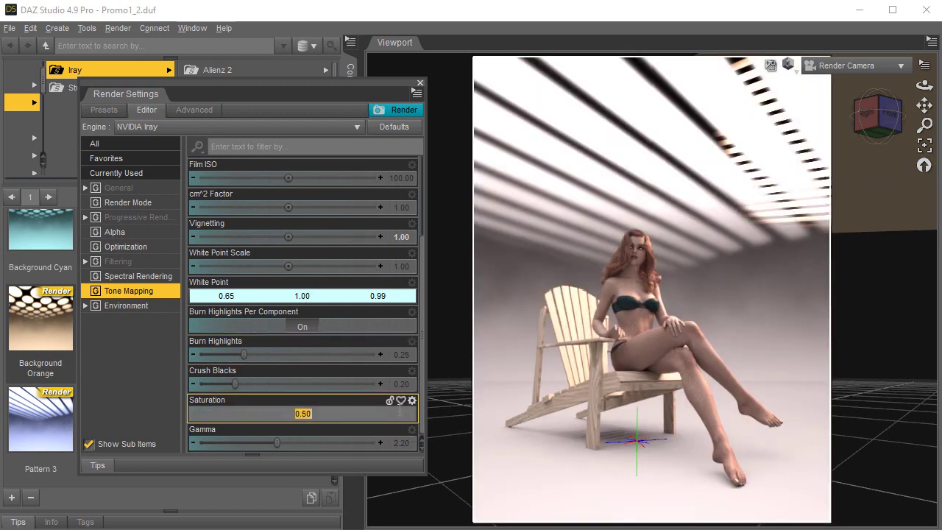
text(1)
key(Return)
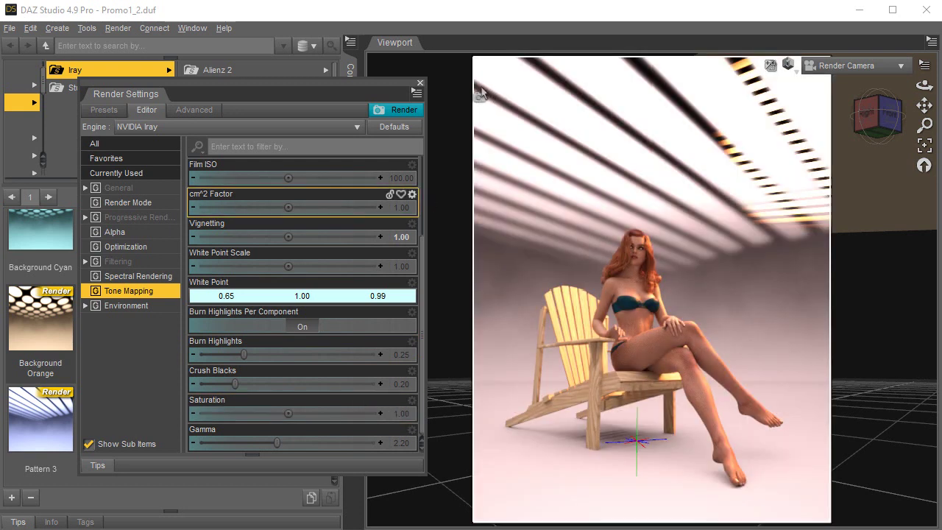
click(420, 83)
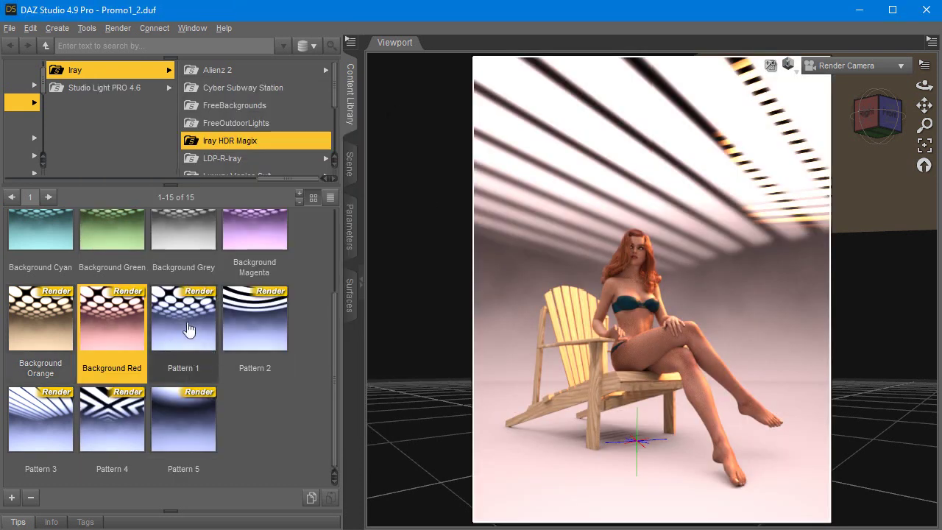
Step: Apply the Background Blue lighting preset and zoom the camera in toward the figure
scroll(189, 329, up, 3)
click(254, 267)
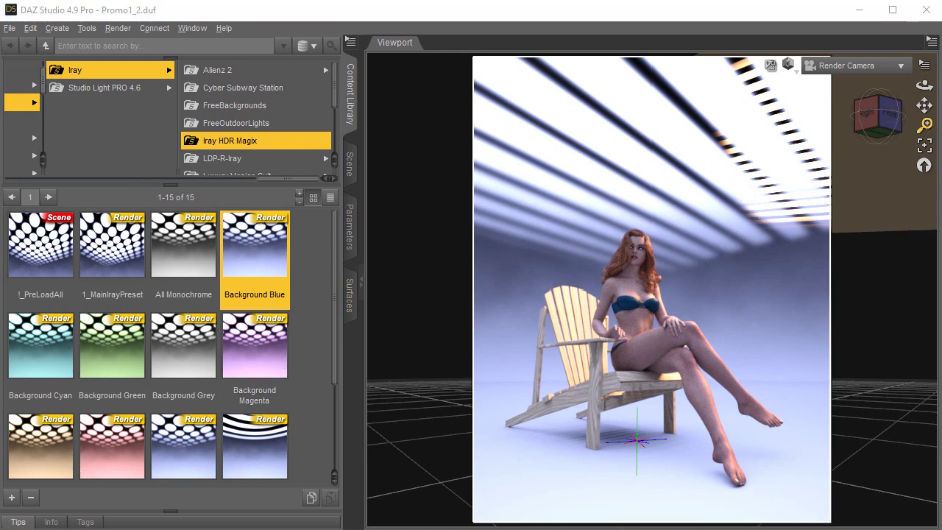
drag(924, 125, 890, 118)
drag(924, 85, 871, 90)
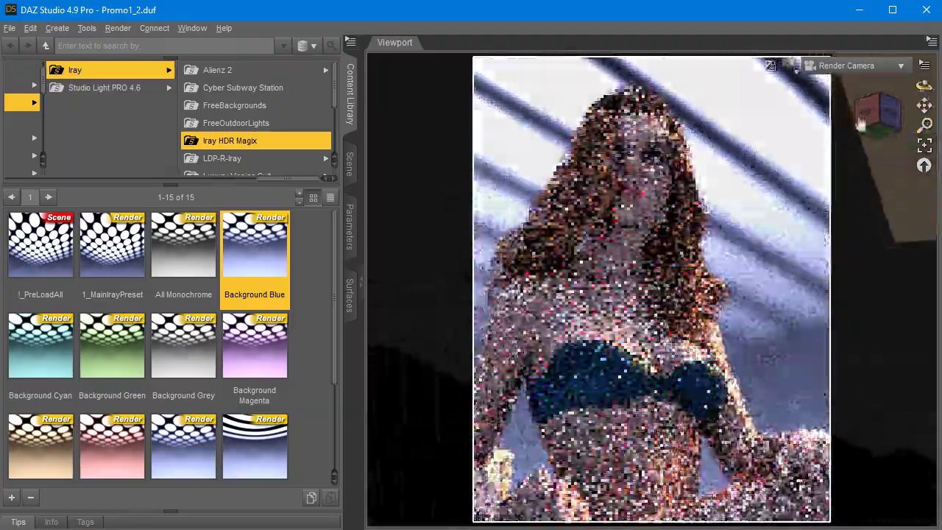
Step: Reframe the camera on the whole seated figure and chair, then show the Scene node list
mouse_move(197, 308)
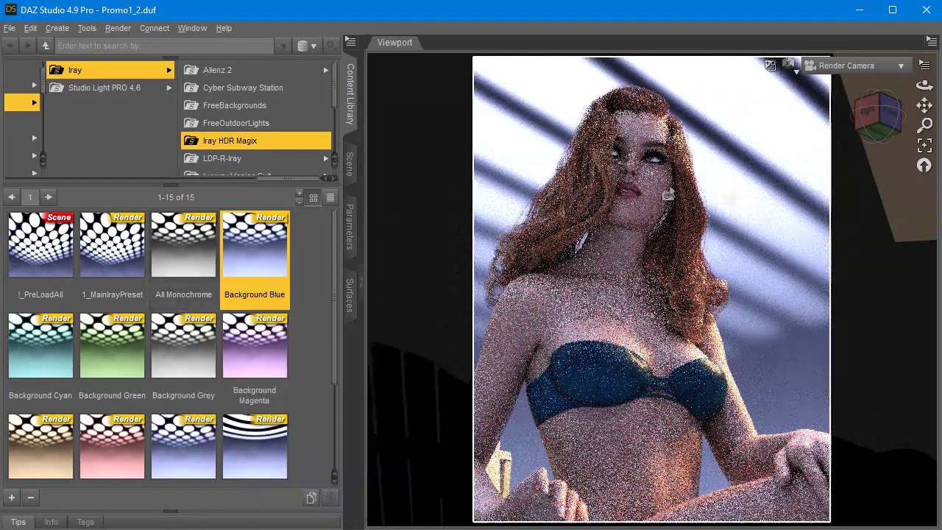
drag(924, 86, 920, 86)
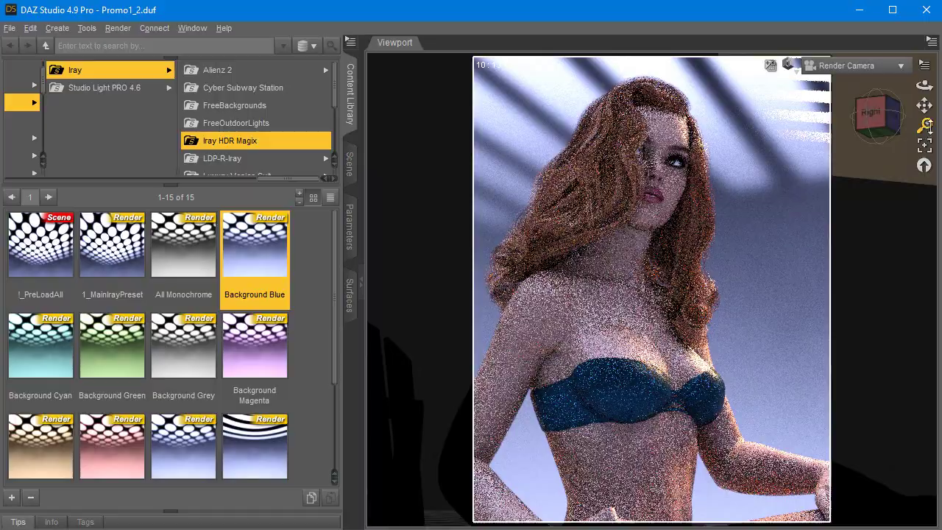
drag(927, 126, 923, 86)
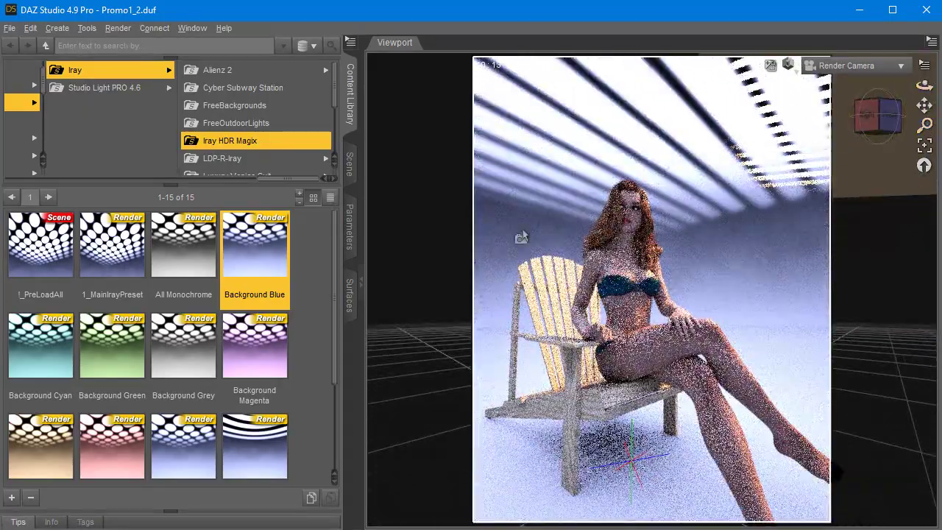
drag(925, 125, 925, 133)
click(349, 165)
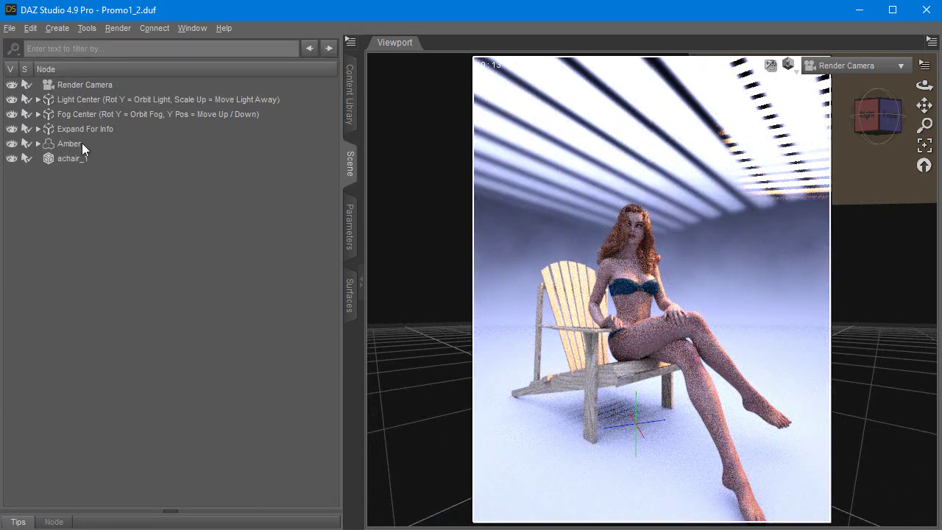
Step: Expand Light Center, hide and reshow HDR_Light to compare, then open Light Center's Parameters
click(73, 98)
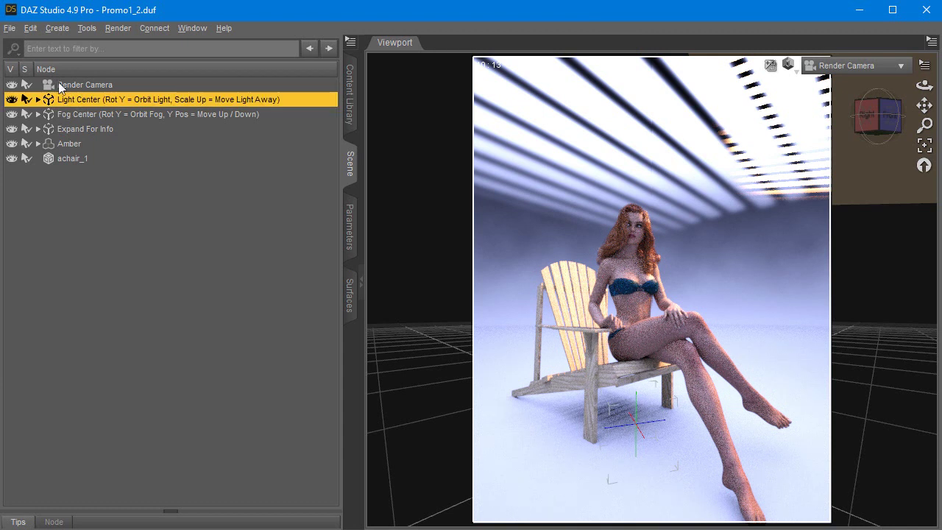
click(37, 99)
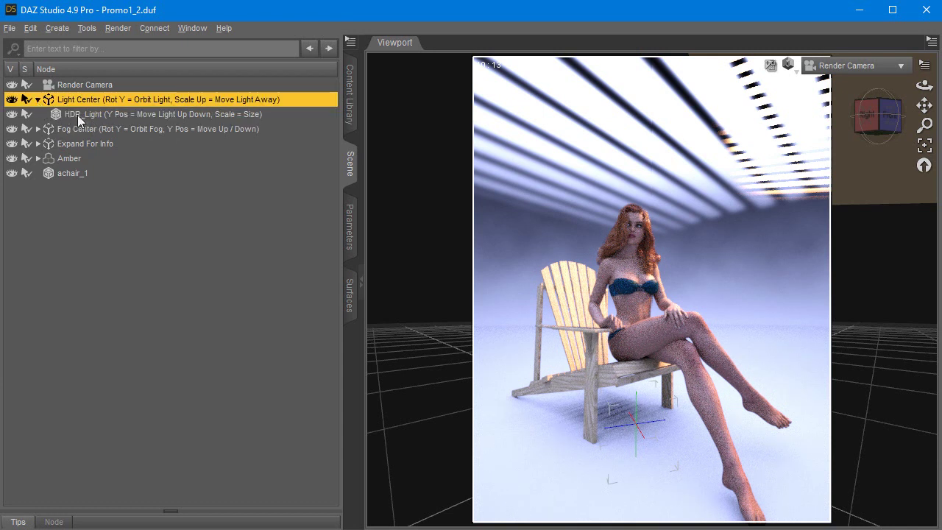
click(77, 116)
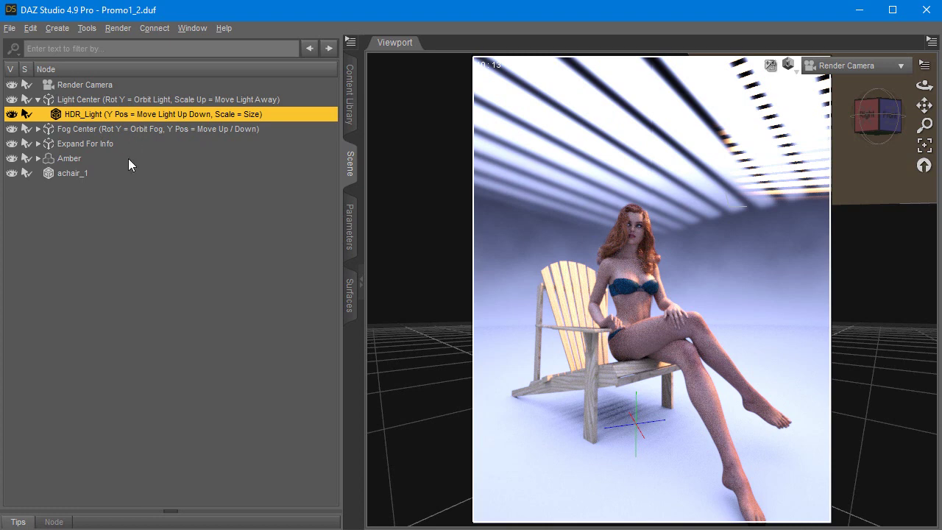
click(12, 114)
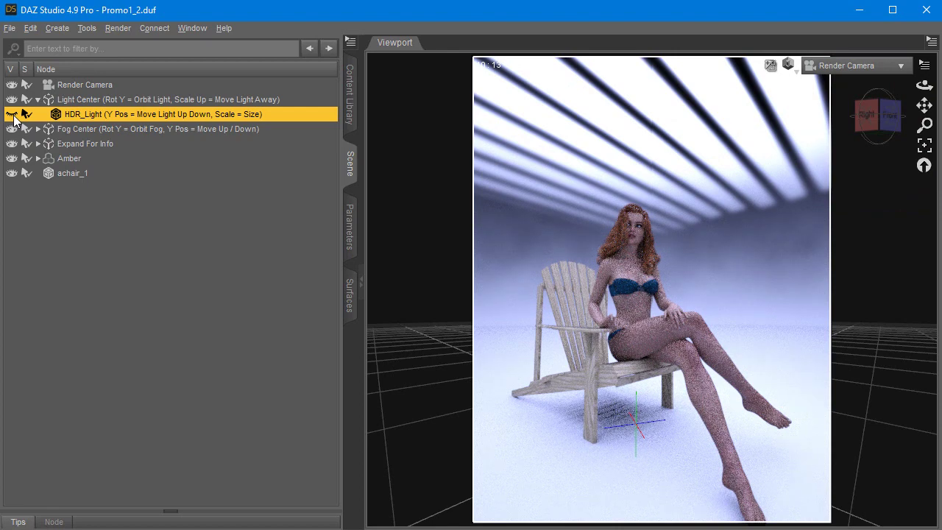
click(12, 115)
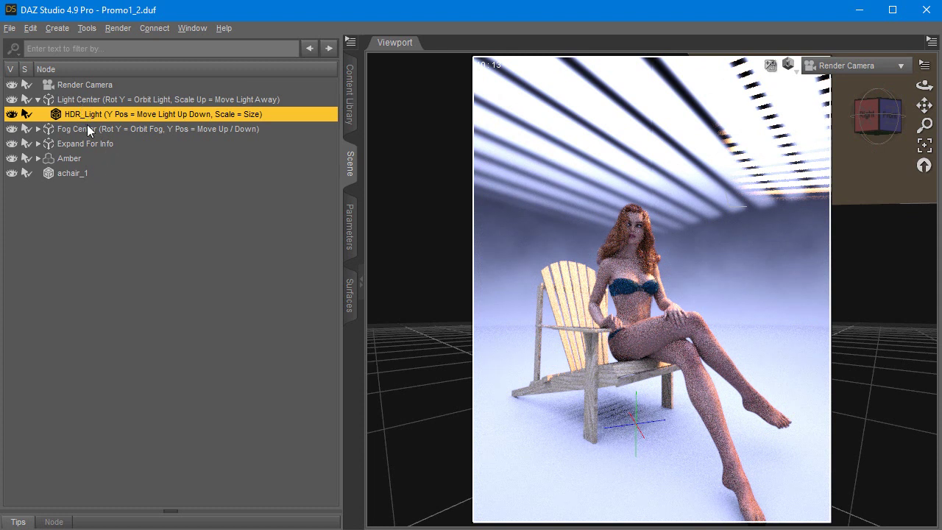
click(84, 99)
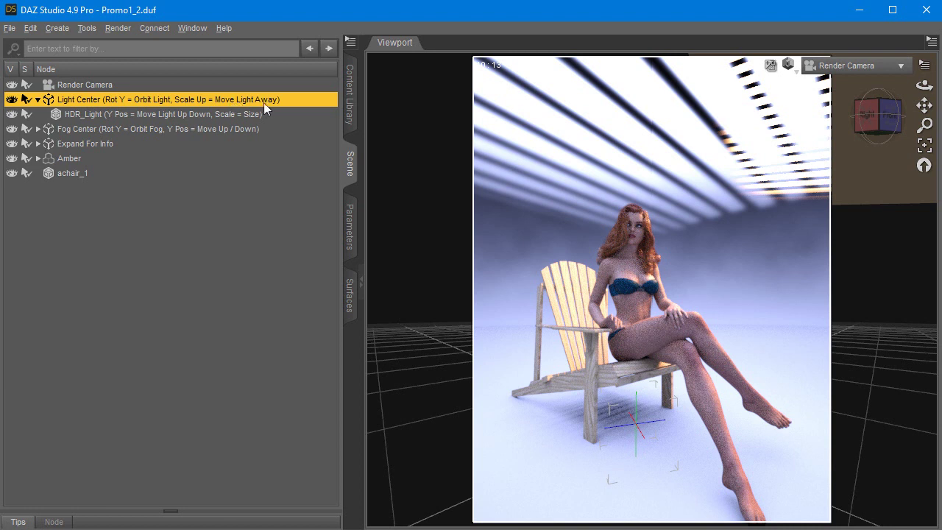
click(350, 228)
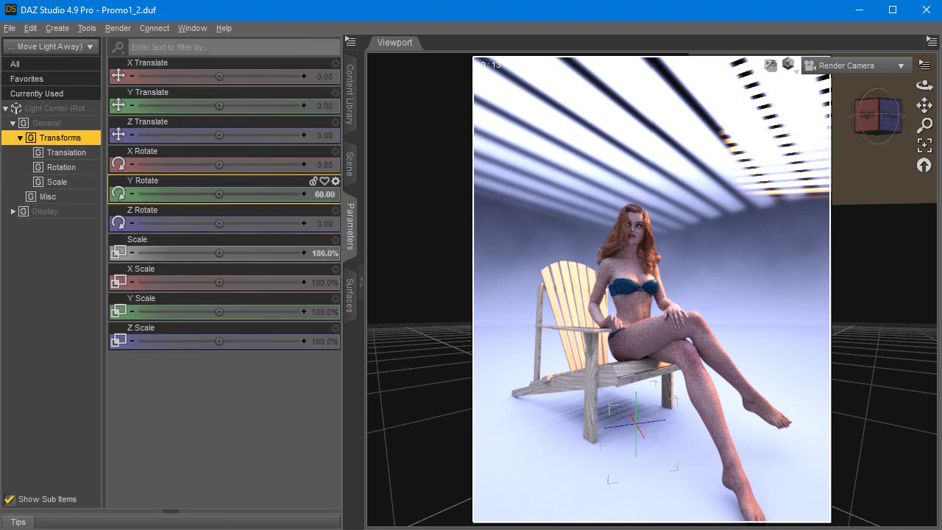
Step: Set the Light Center's Y Rotate to -290.21 and its Scale to 53.6%
drag(239, 193, 181, 197)
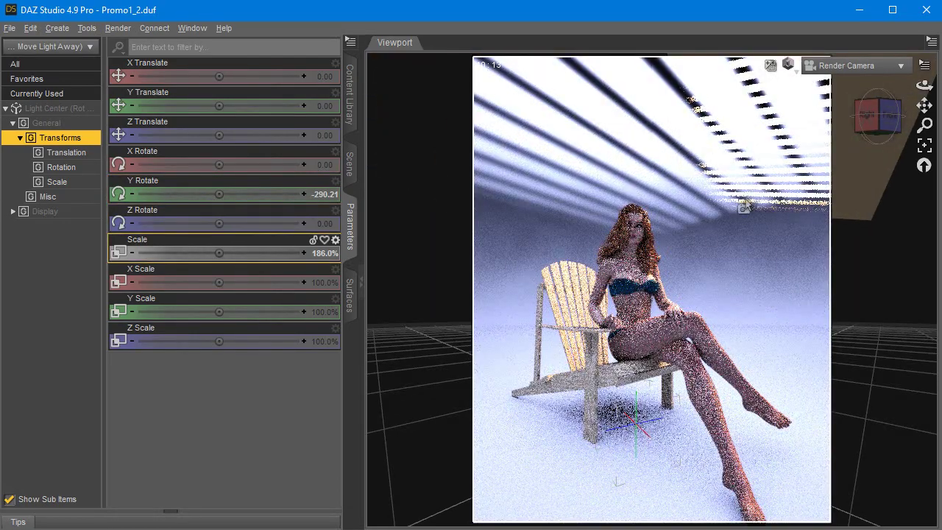
click(324, 195)
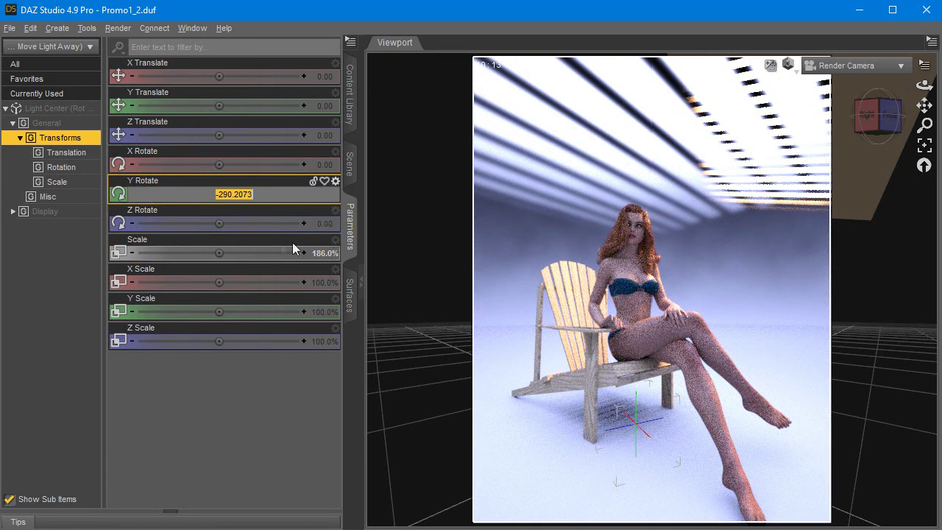
click(216, 255)
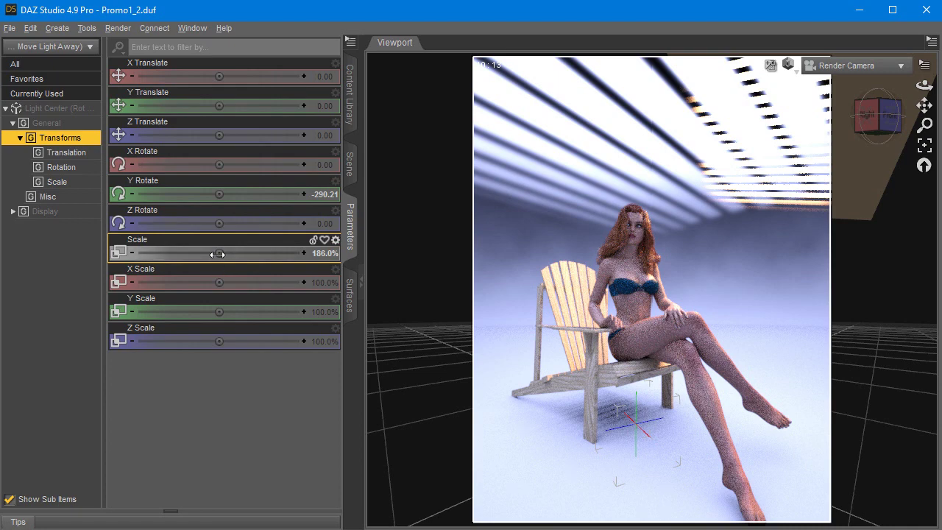
drag(217, 253, 162, 254)
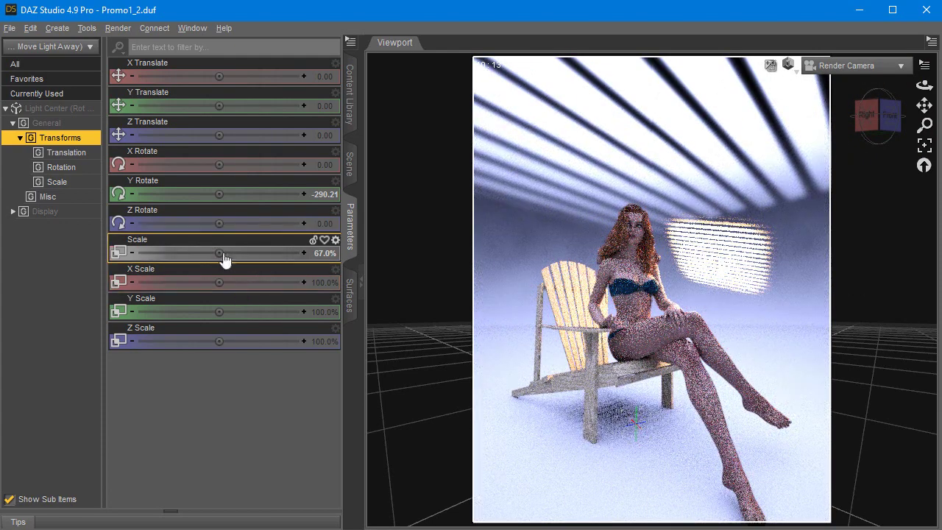
drag(224, 254, 187, 255)
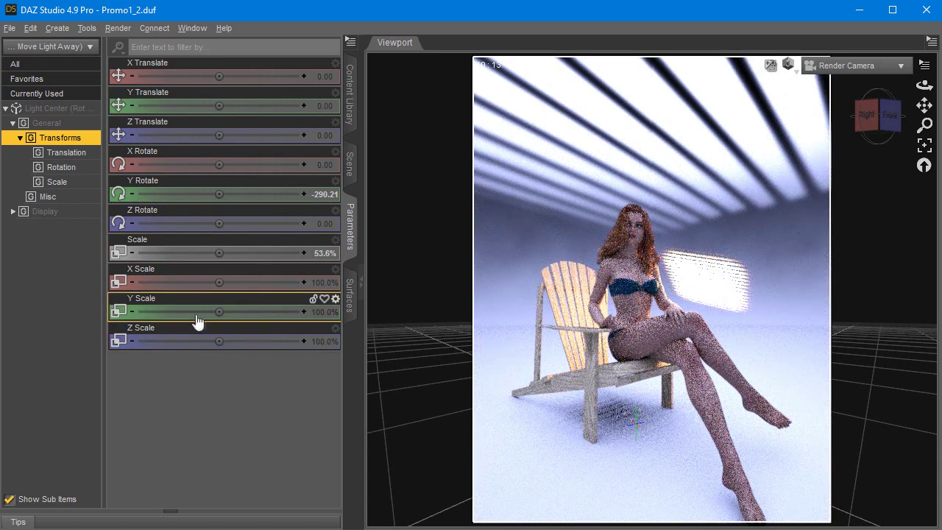
Step: Select HDR_Light and raise its Y Translate to 323.84
click(350, 164)
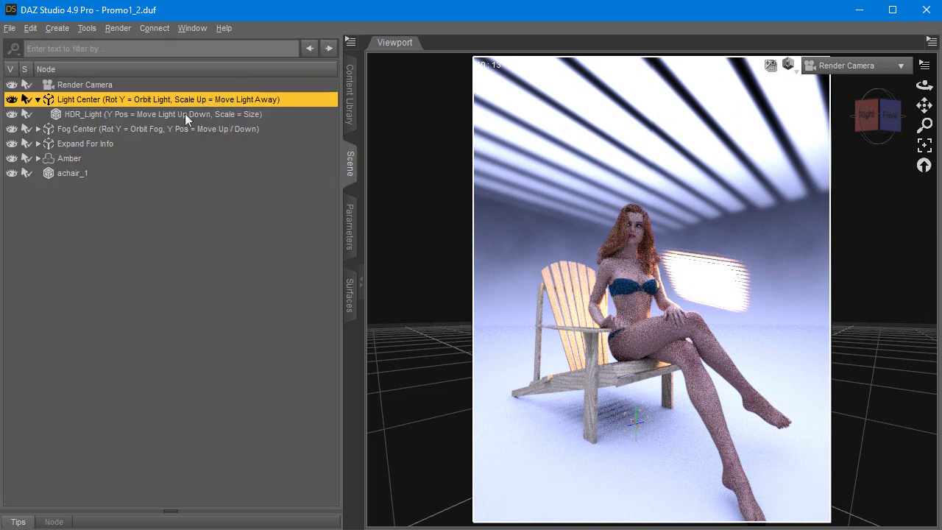
click(117, 115)
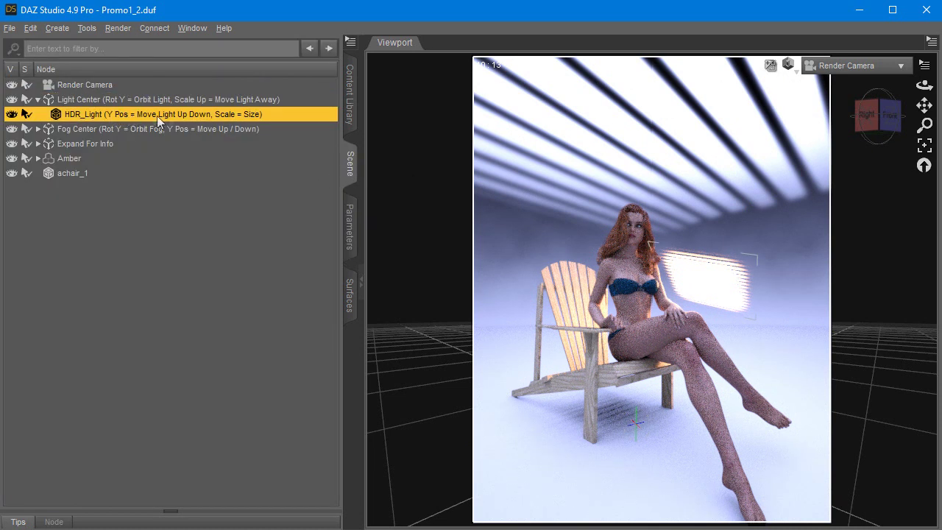
click(349, 203)
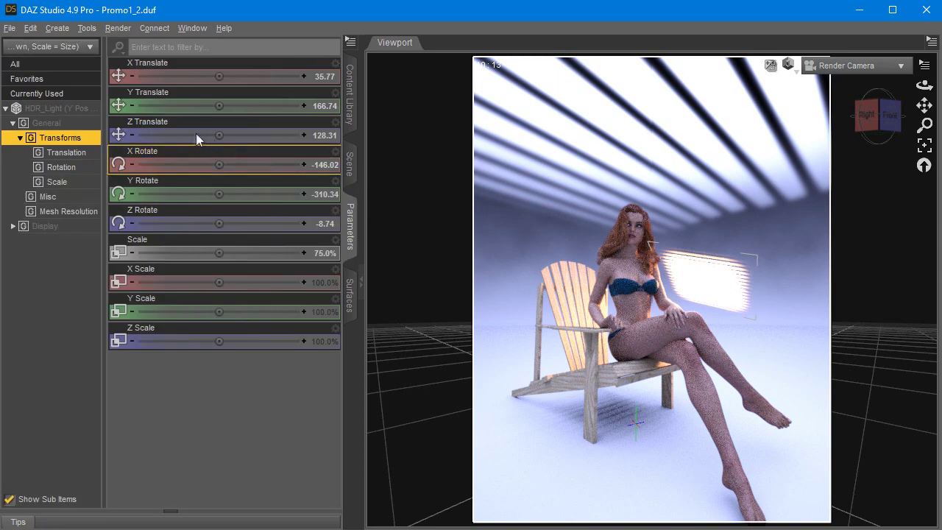
drag(220, 105, 261, 106)
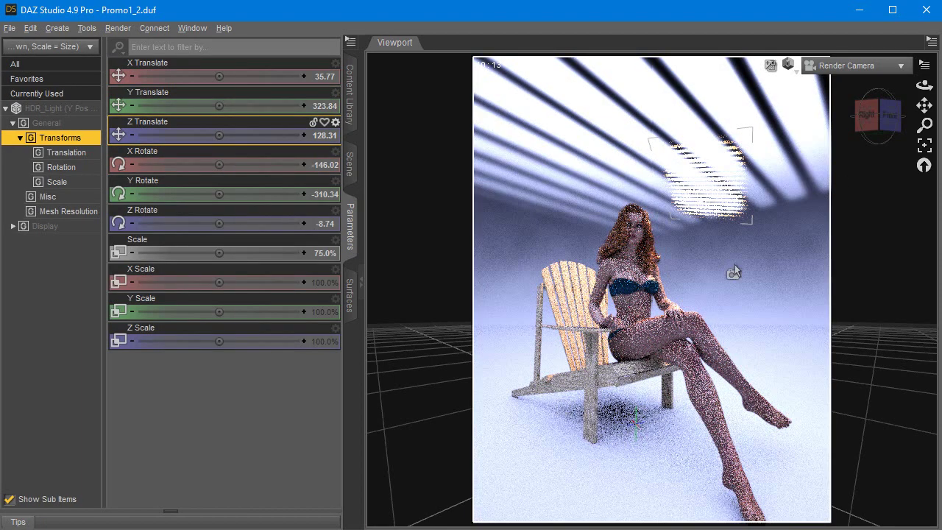
click(176, 241)
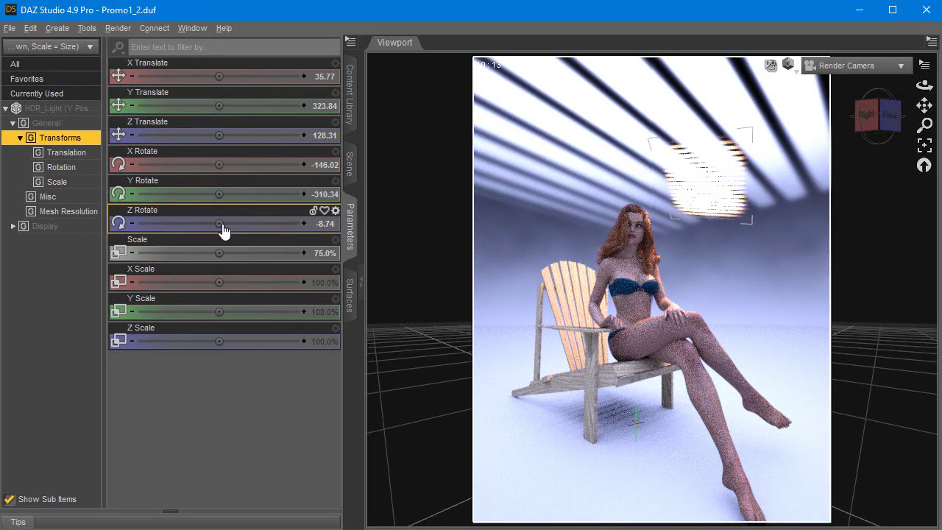
click(221, 153)
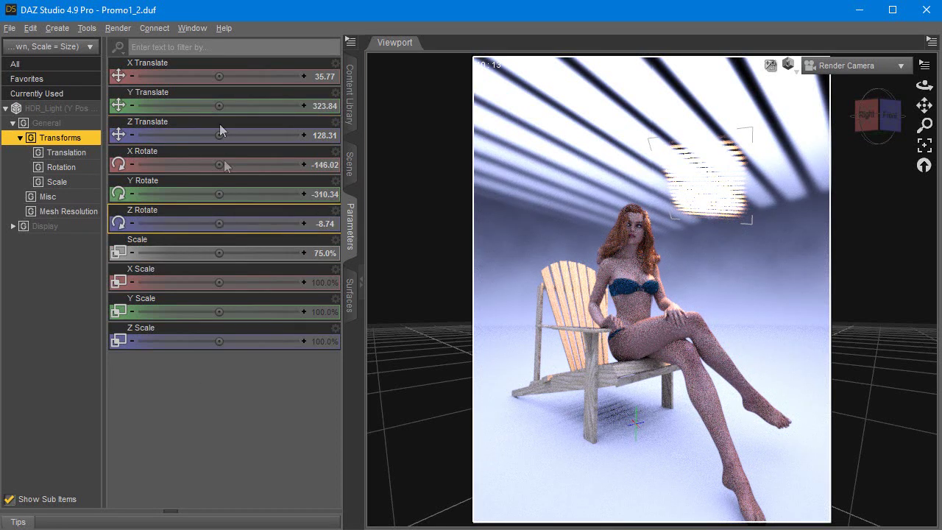
Step: Tilt the HDR light with the Rotate tool so it shines down on the woman
click(87, 28)
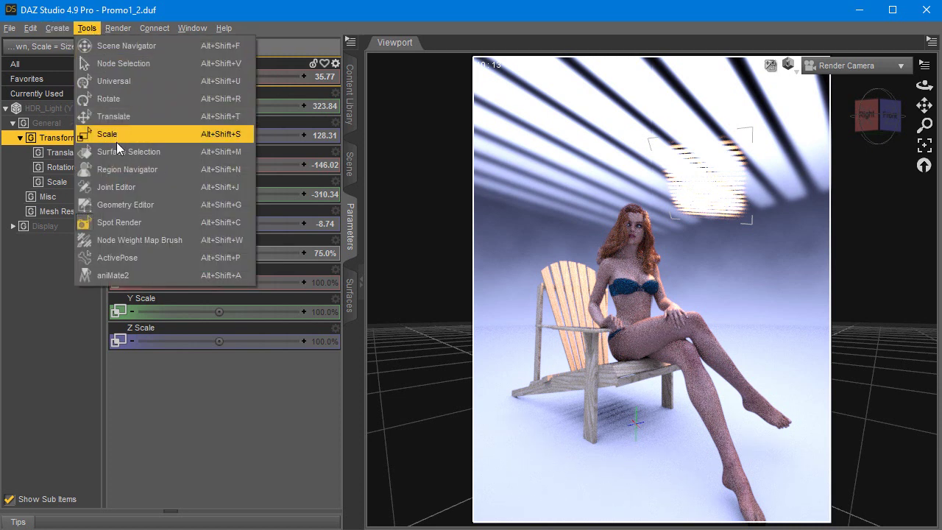
click(105, 98)
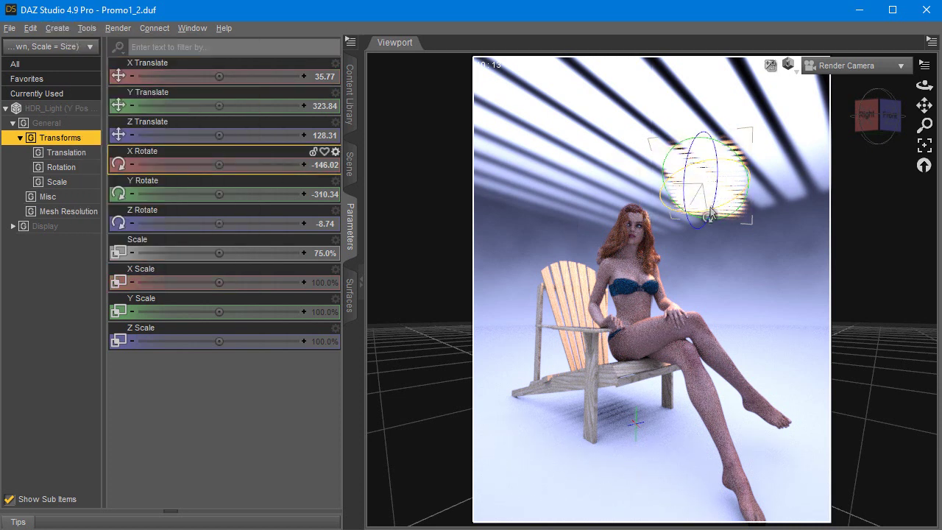
mouse_move(718, 169)
mouse_down()
mouse_move(727, 176)
mouse_move(719, 169)
mouse_move(712, 192)
mouse_move(683, 209)
mouse_move(686, 171)
mouse_up()
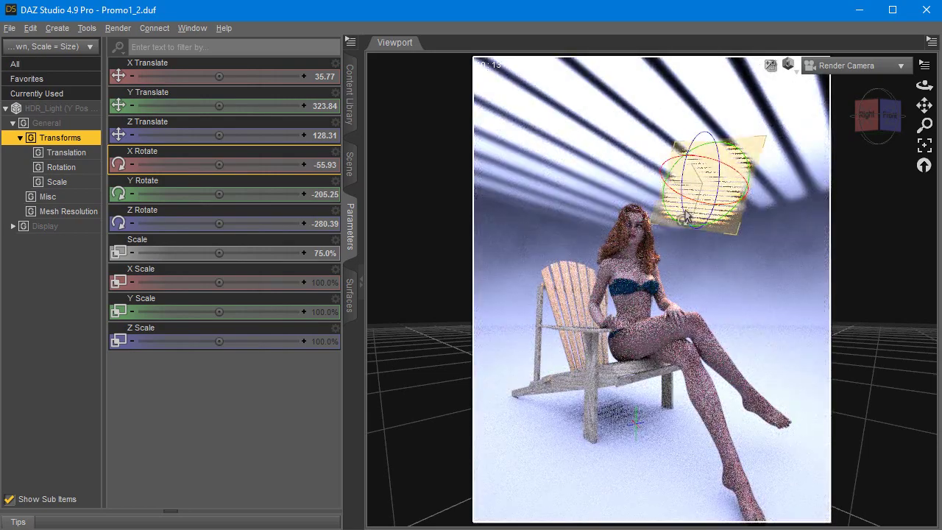
drag(684, 224, 696, 254)
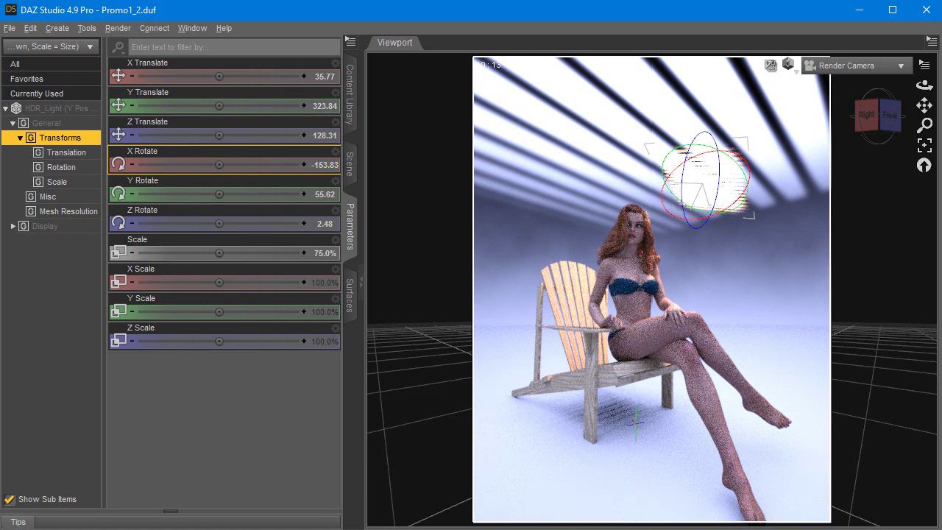
click(351, 165)
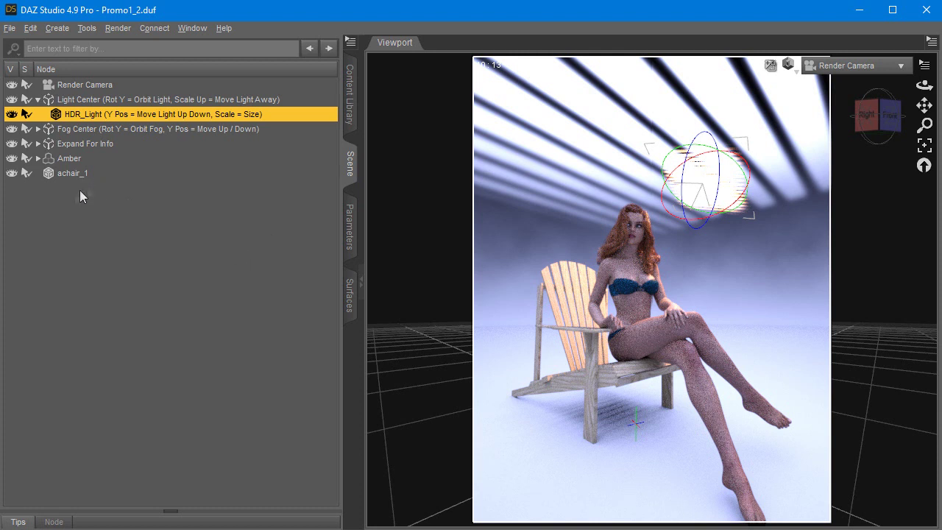
Step: Collapse the Light Center group and expand Fog Center to reveal the DarkFog node
click(38, 99)
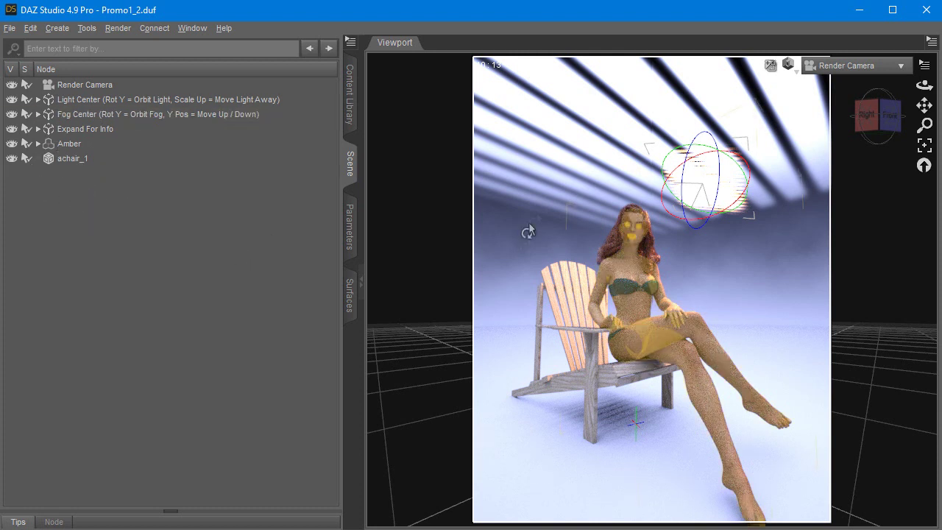
click(38, 114)
click(77, 115)
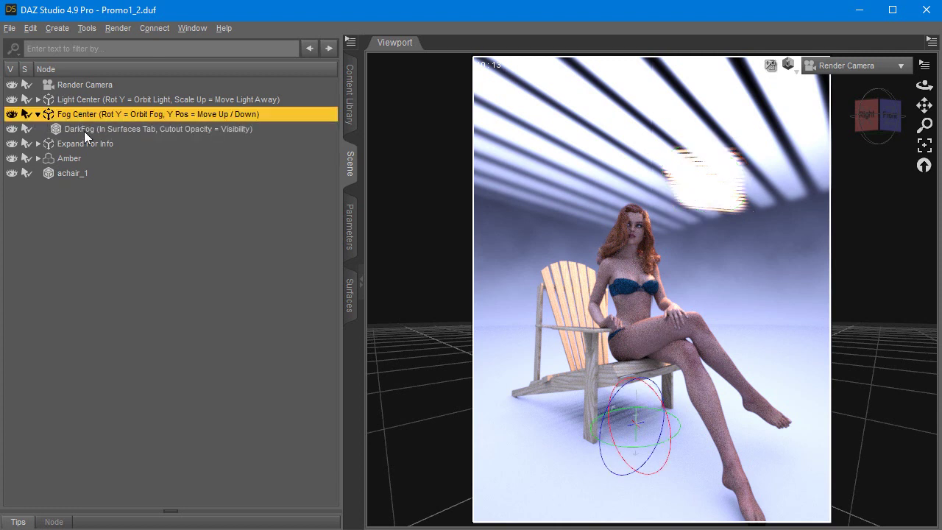
click(84, 129)
click(79, 115)
Step: Hide DarkFog briefly to compare the render, show it again, and select Fog Center
click(82, 129)
click(12, 128)
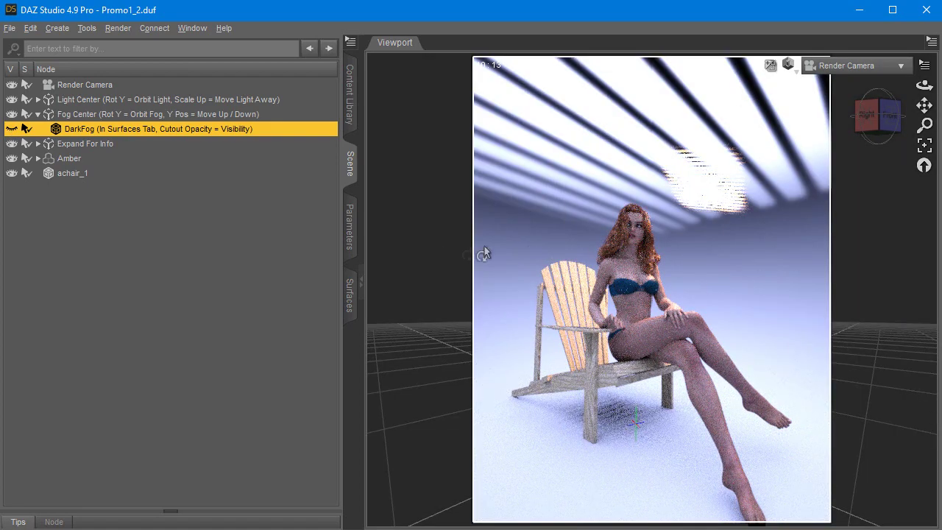
click(12, 130)
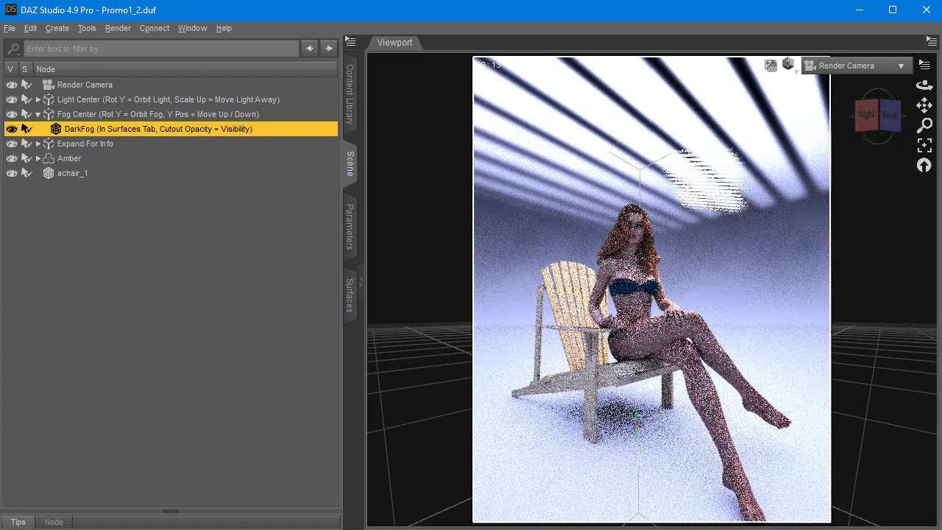
click(92, 113)
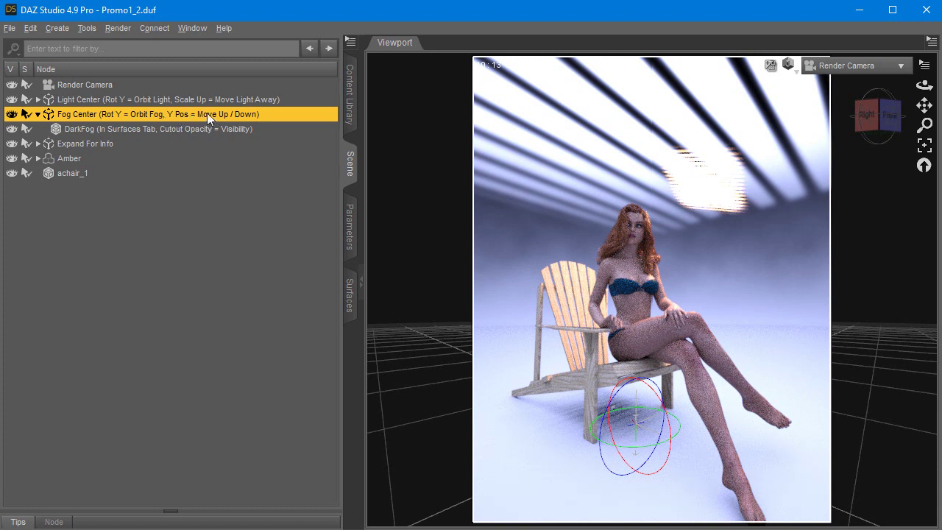
Step: Lower Fog Center's Y Translate from 87.33 to 1.63, then select the DarkFog node
click(350, 221)
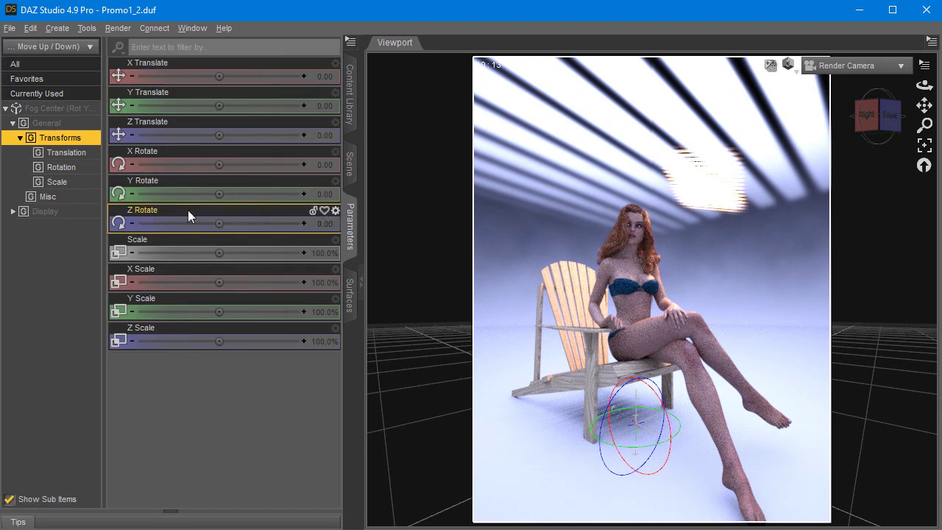
drag(217, 197, 217, 199)
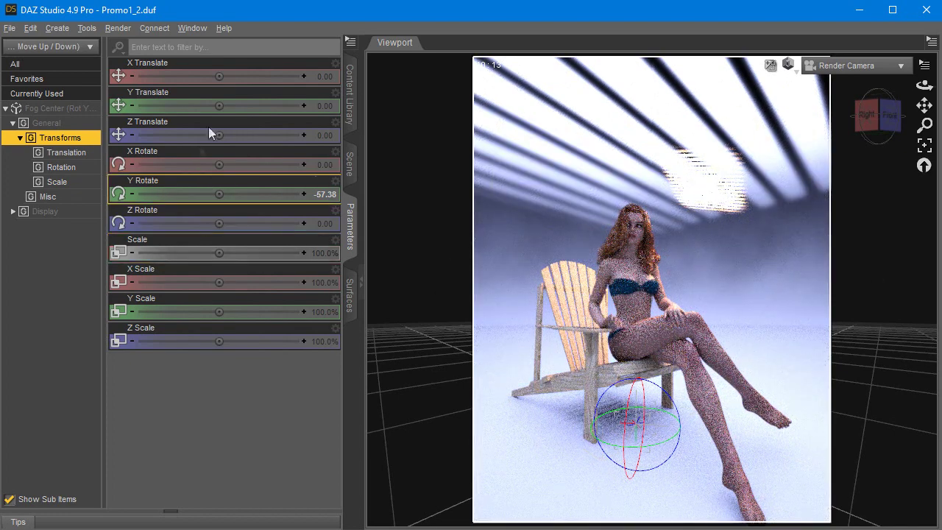
drag(219, 106, 219, 106)
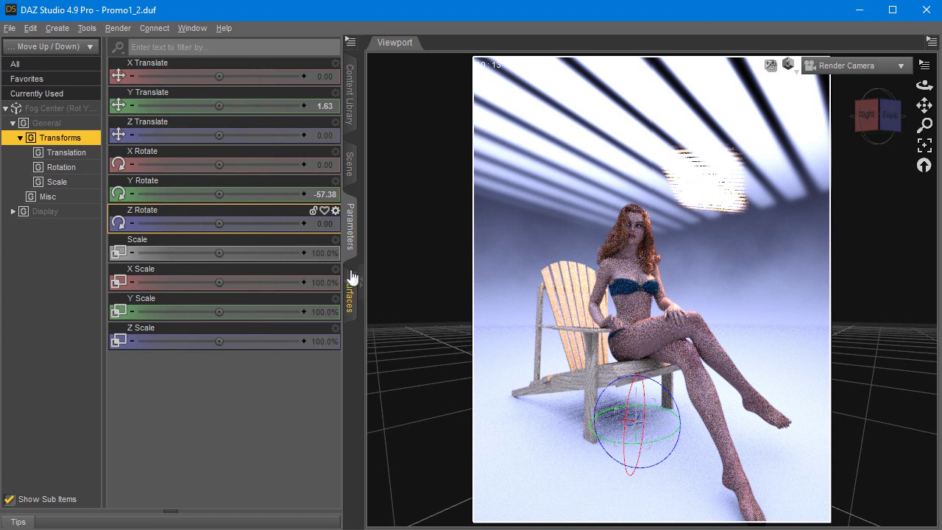
click(349, 167)
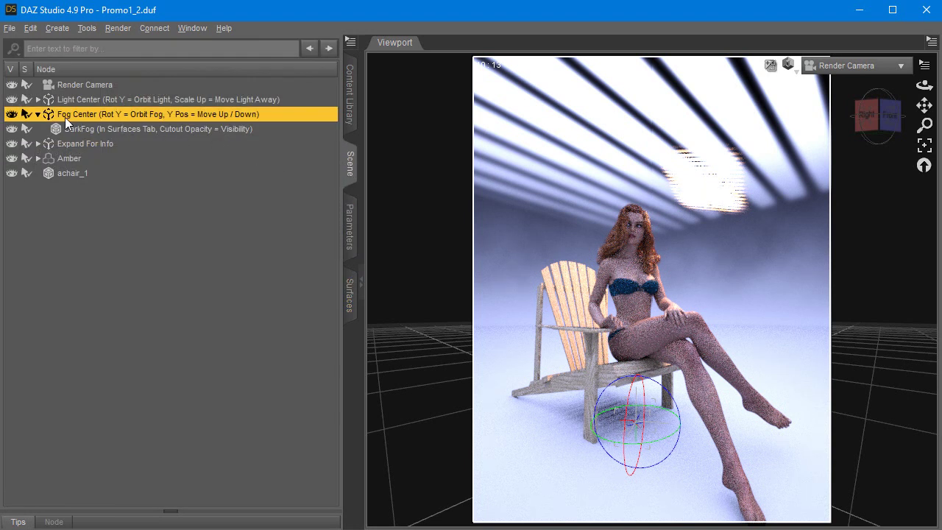
click(101, 128)
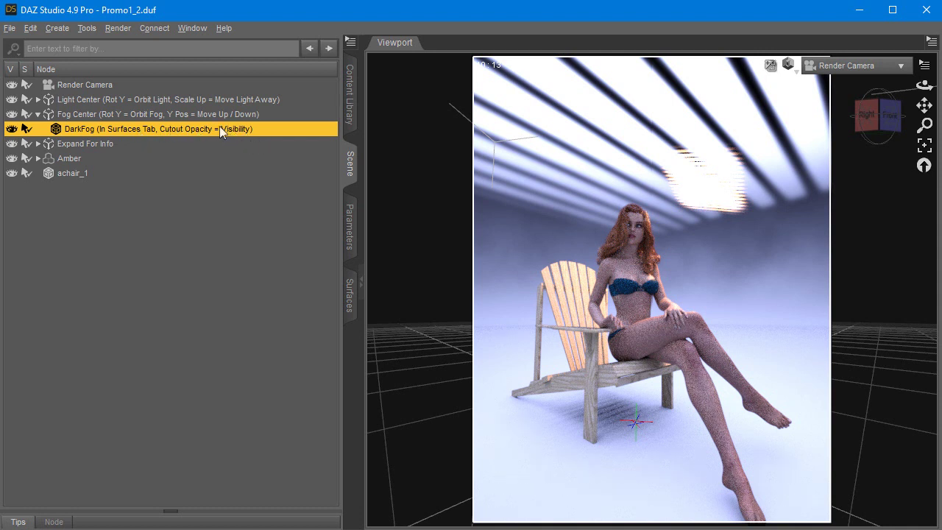
Step: Try DarkFog's surface Cutout Opacity at 0.20, then settle on 1.00
click(351, 294)
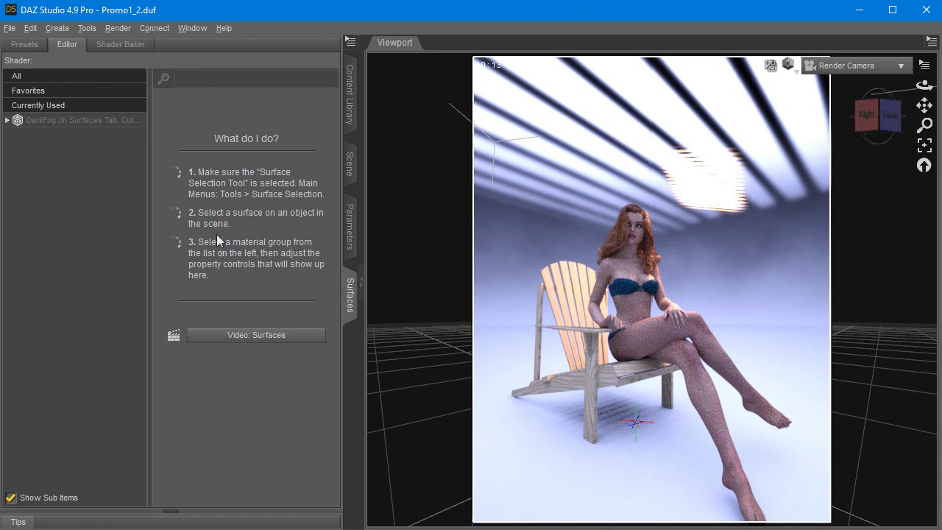
click(53, 122)
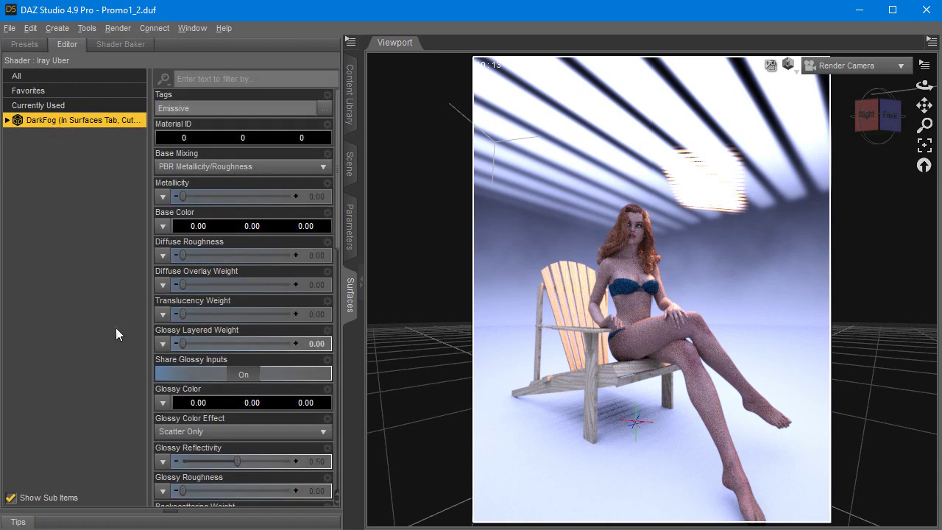
scroll(206, 356, down, 3)
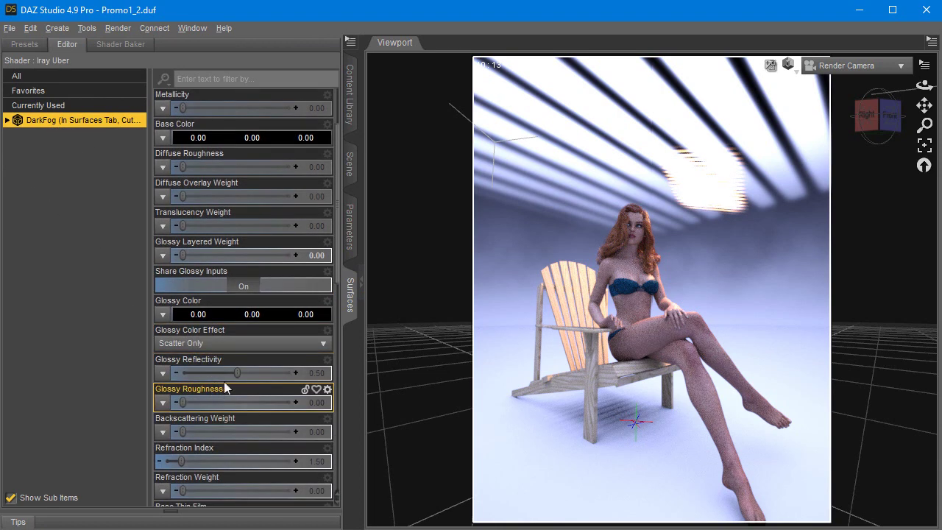
scroll(224, 388, down, 9)
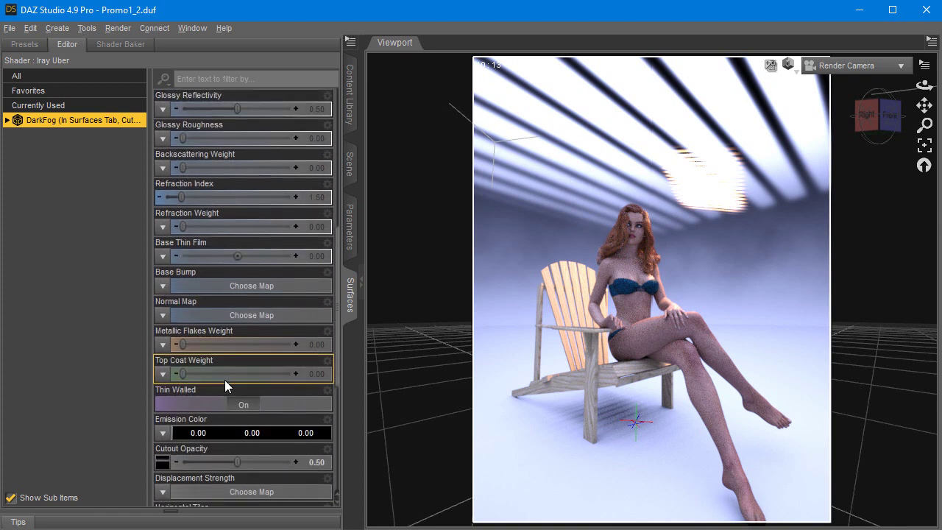
scroll(224, 380, down, 3)
click(317, 374)
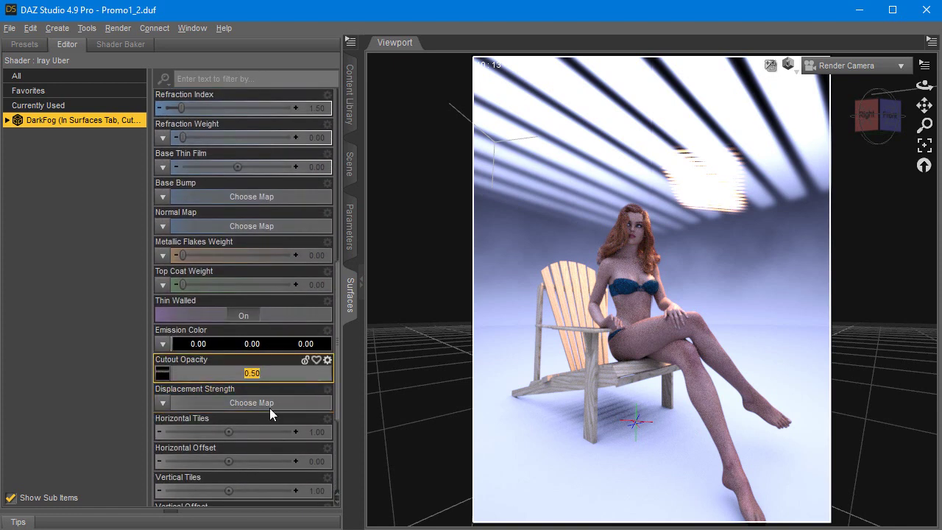
text(0.2)
key(Return)
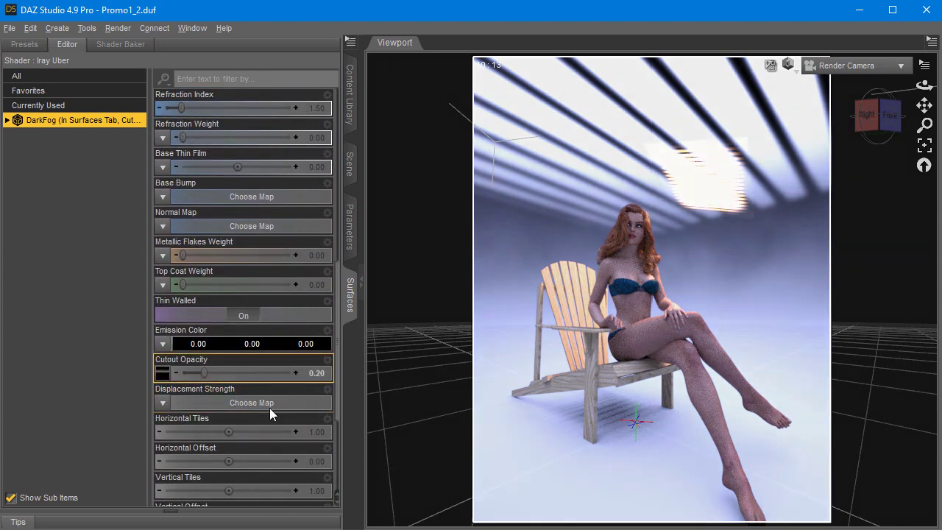
click(317, 374)
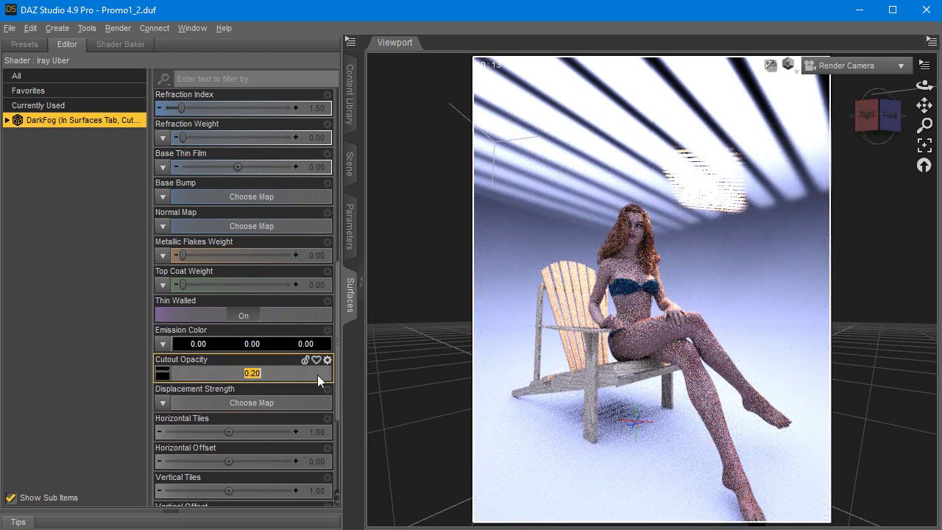
text(1)
key(Return)
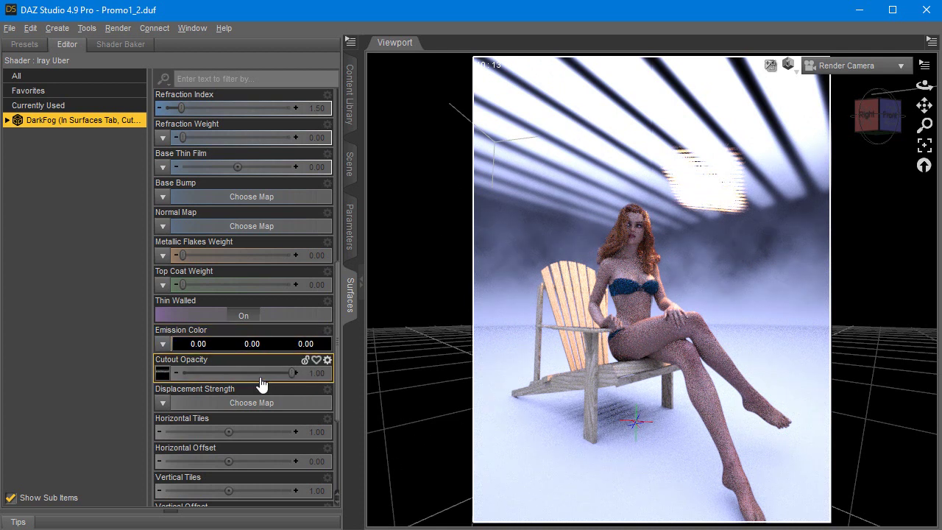
Step: Give DarkFog a red emission colour, turn on Two Sided Light, and set Luminance to 3000
click(227, 350)
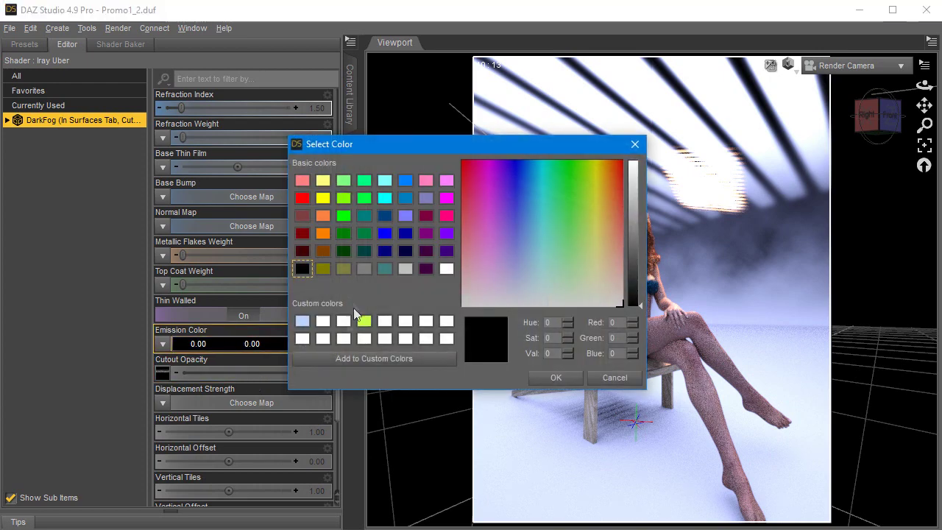
click(302, 198)
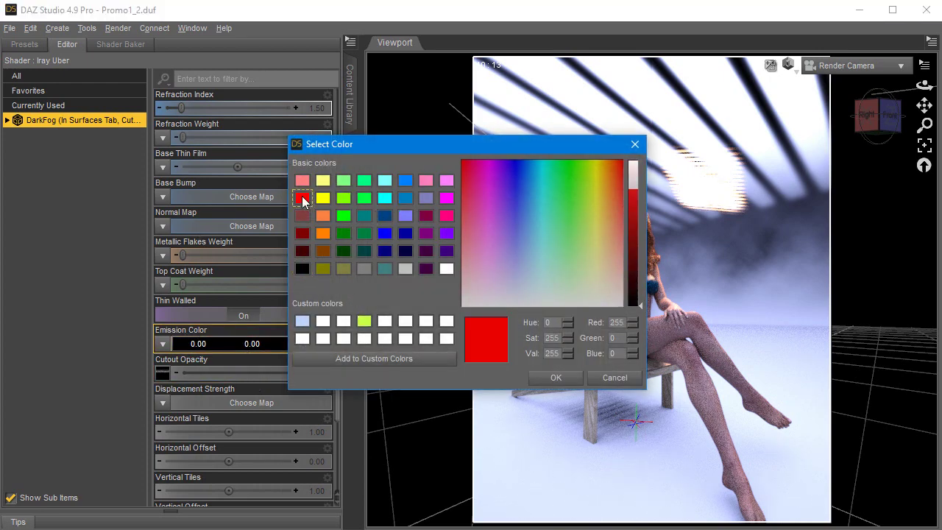
click(551, 378)
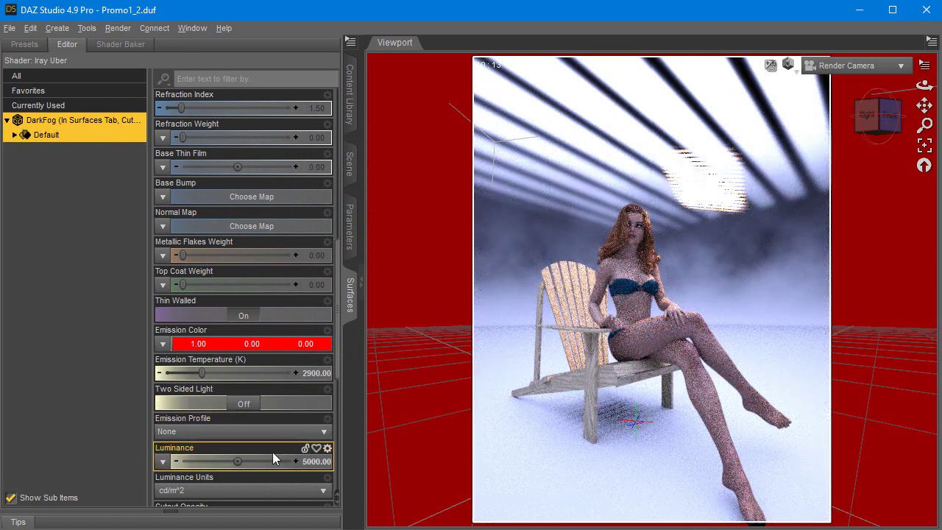
click(313, 462)
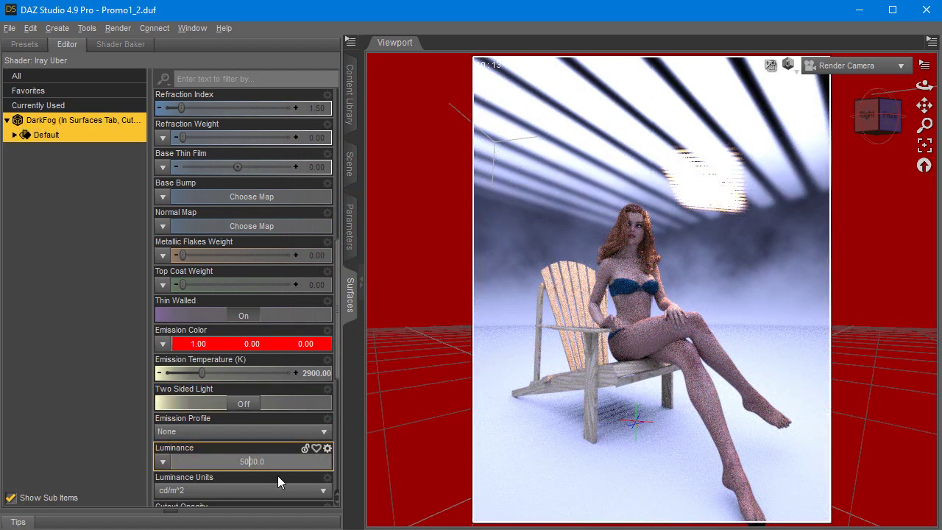
key(Return)
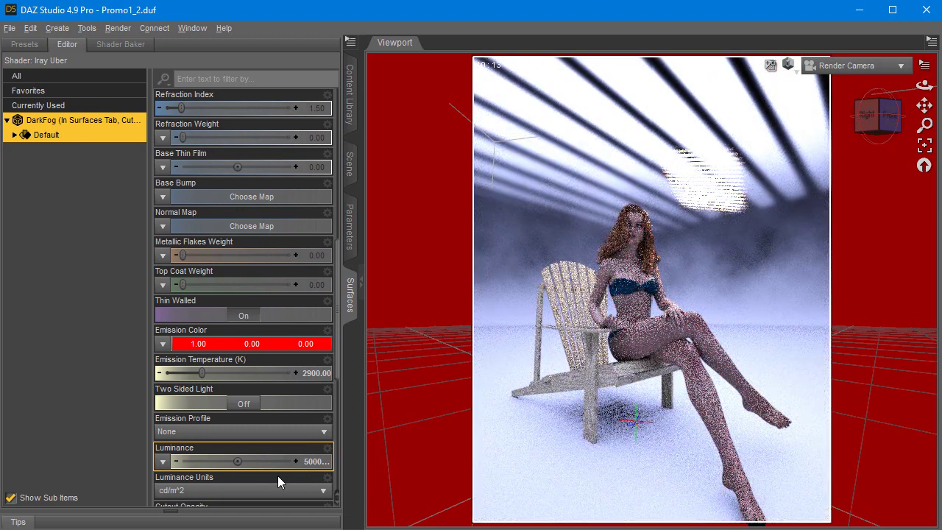
click(239, 405)
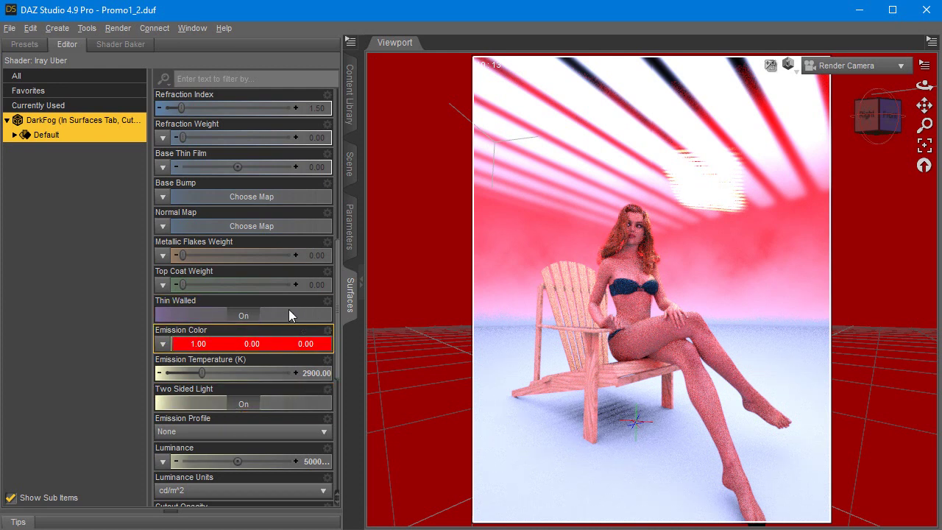
click(315, 462)
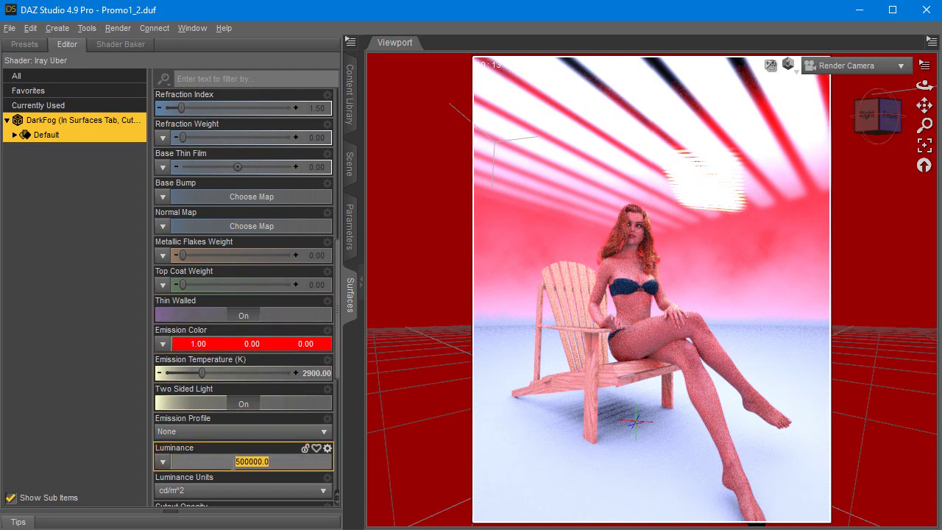
text(3000)
key(Return)
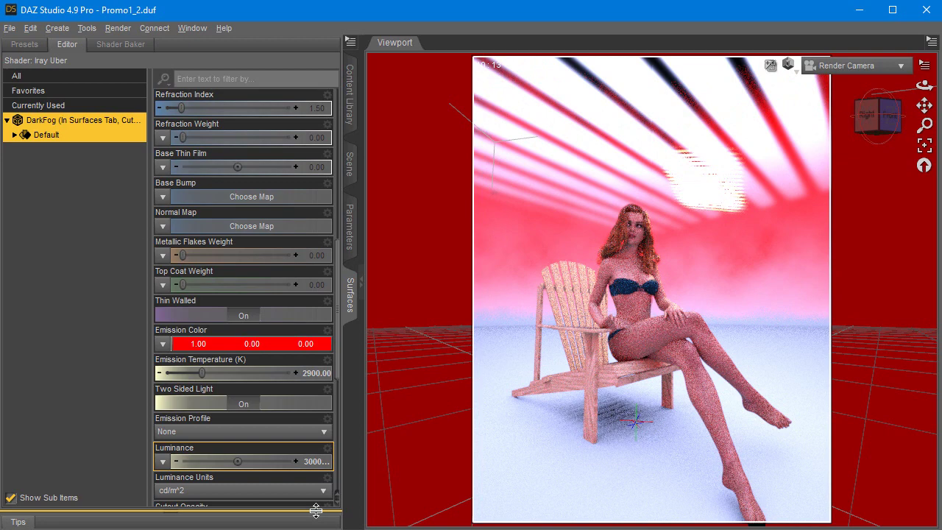
Step: Switch DarkFog's emission back to black and lower its Cutout Opacity to 0.50
click(221, 344)
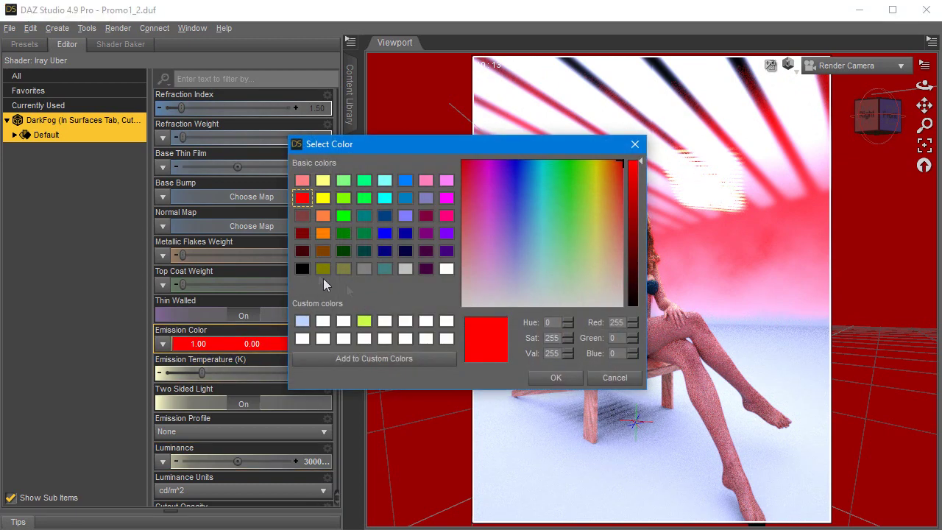
click(302, 268)
click(560, 378)
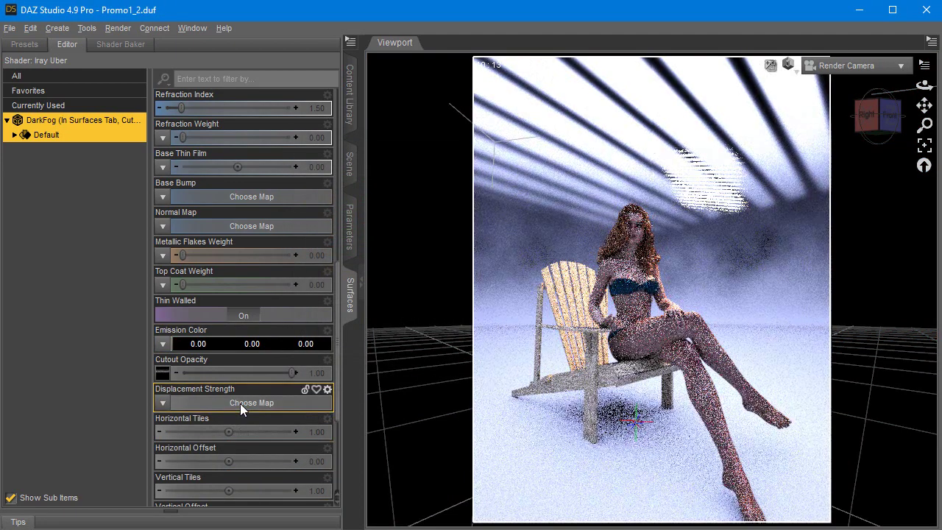
click(315, 376)
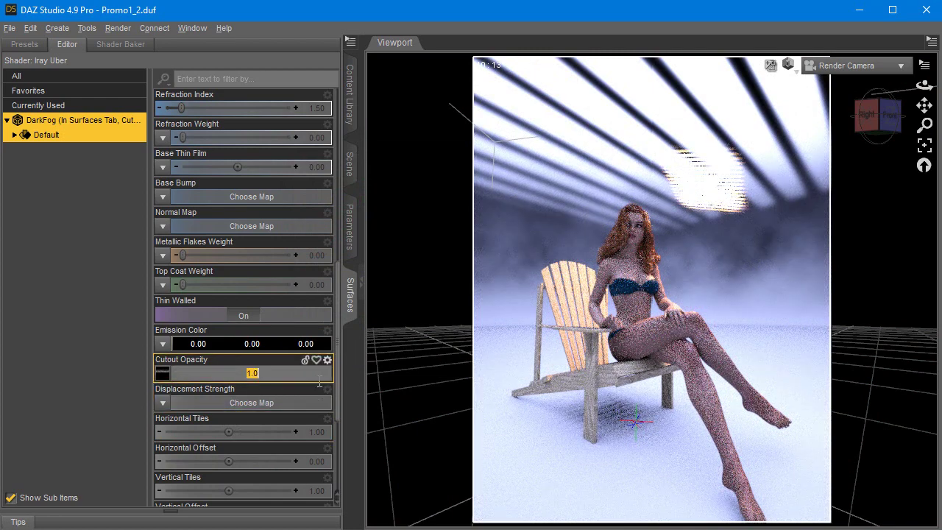
text(0)
key(Return)
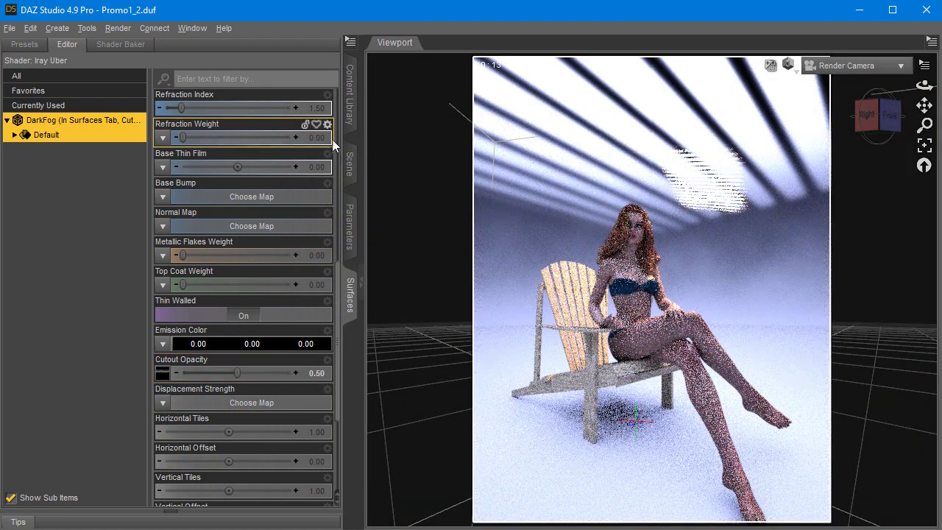
click(350, 161)
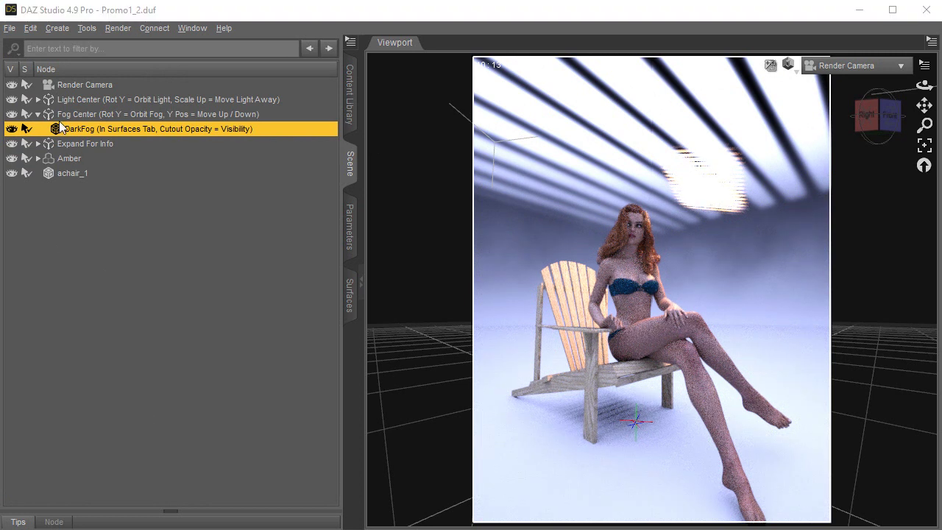
Step: Expand Expand For Info and Light Center to read the light, fog and colour notes
click(66, 143)
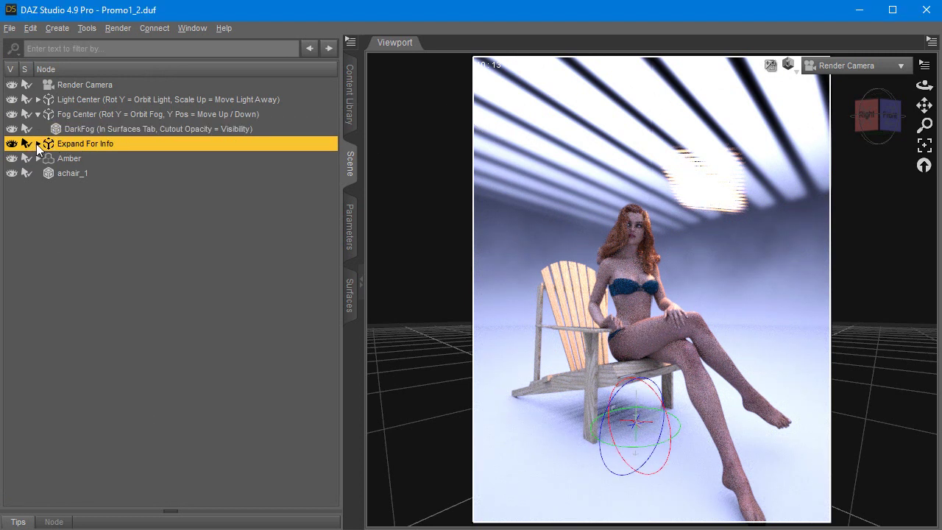
click(37, 143)
click(95, 159)
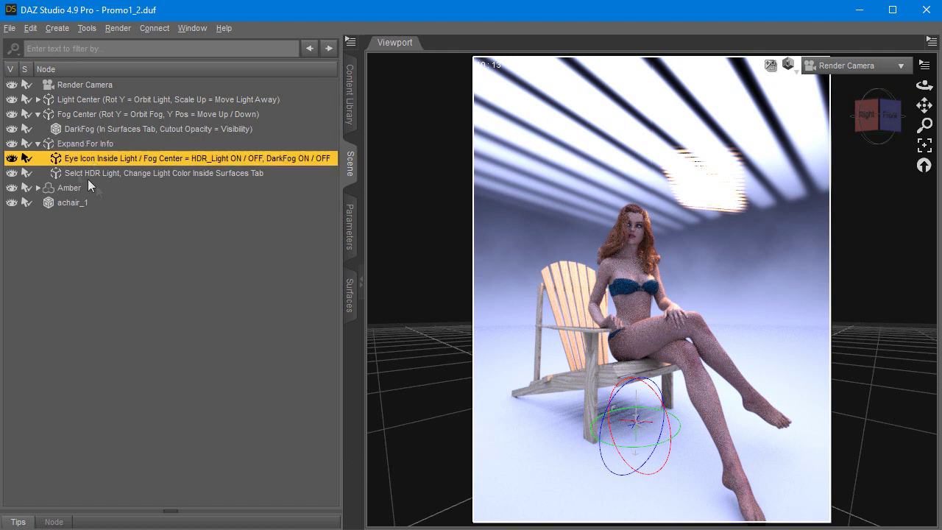
click(37, 100)
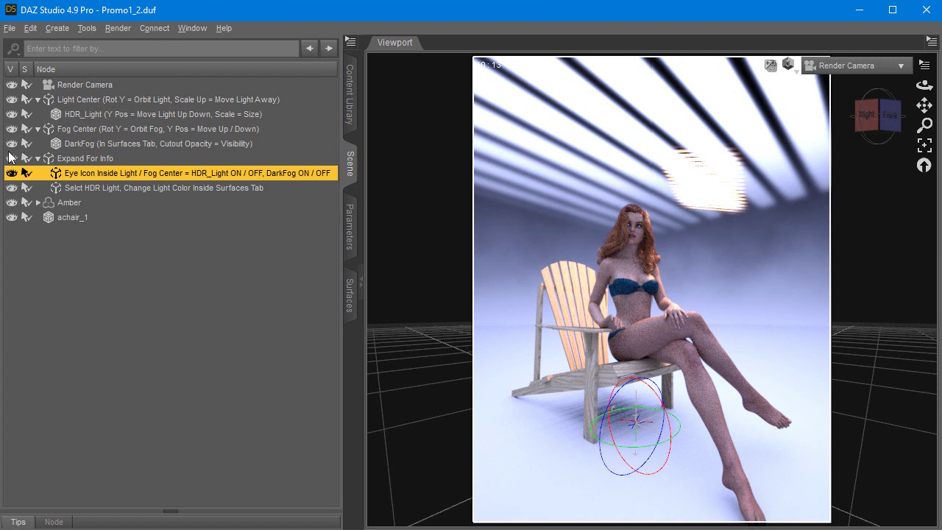
click(147, 188)
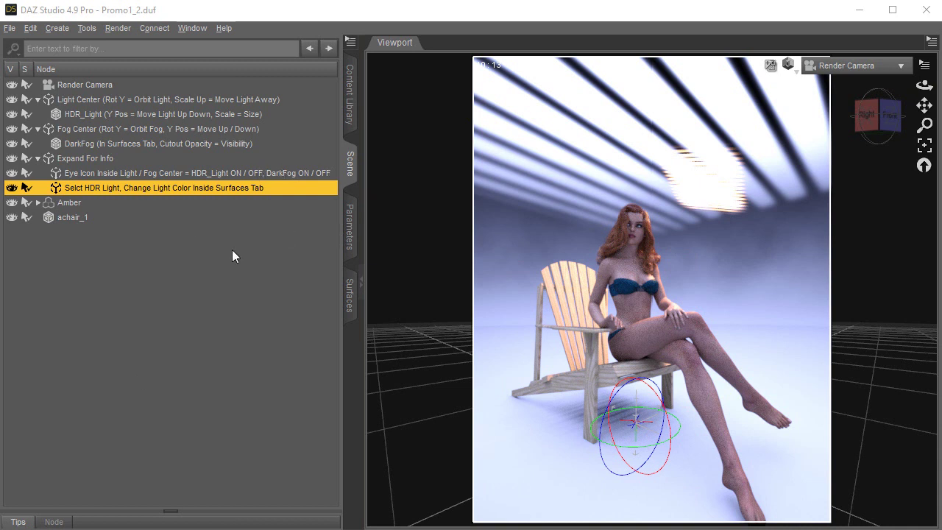
Step: Set the HDR_Light node's Scale to 100% and deselect it
click(93, 115)
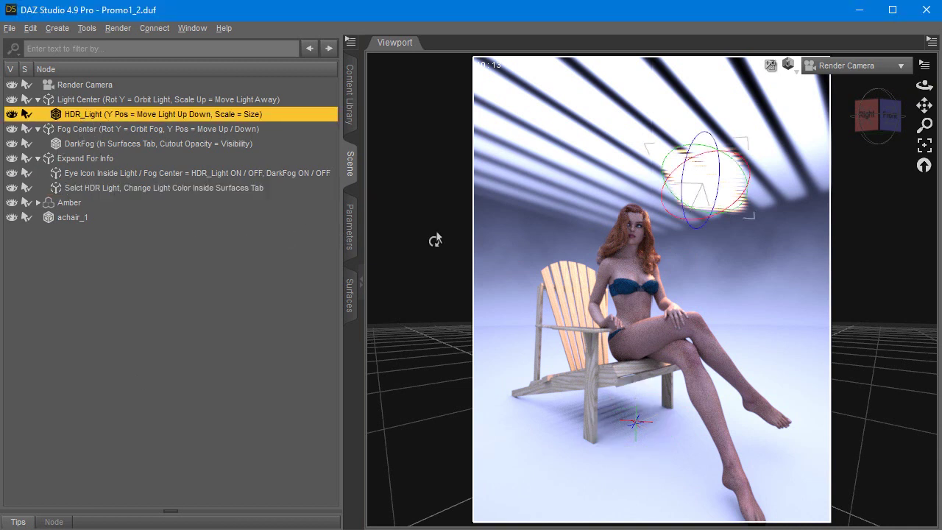
click(350, 226)
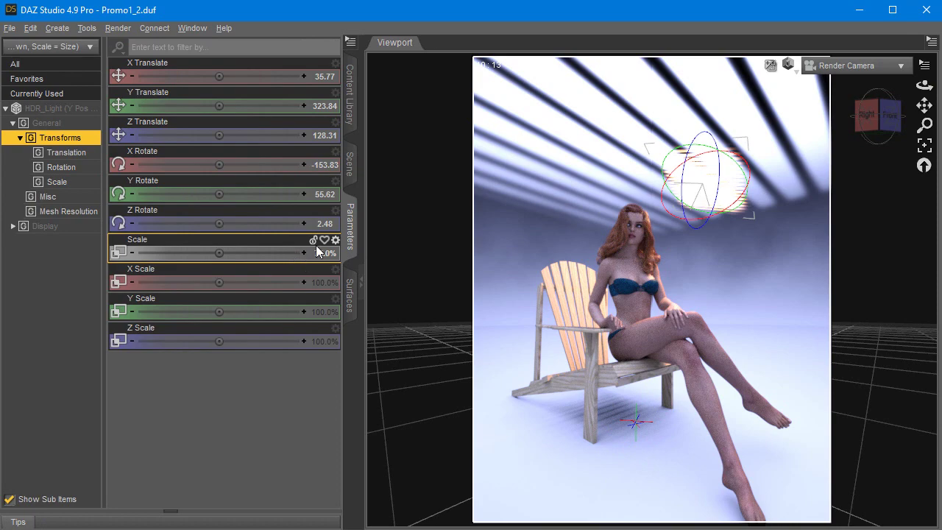
click(319, 252)
text(100)
key(Return)
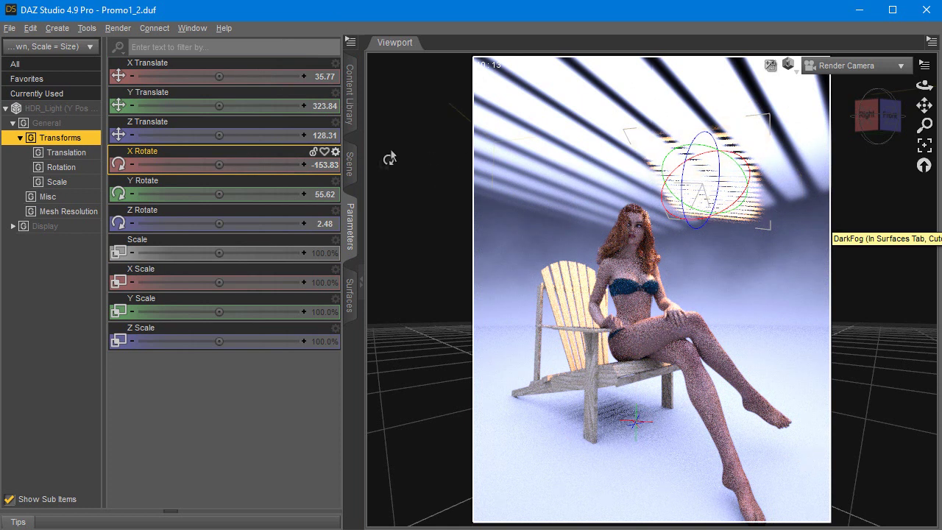
click(350, 164)
click(192, 307)
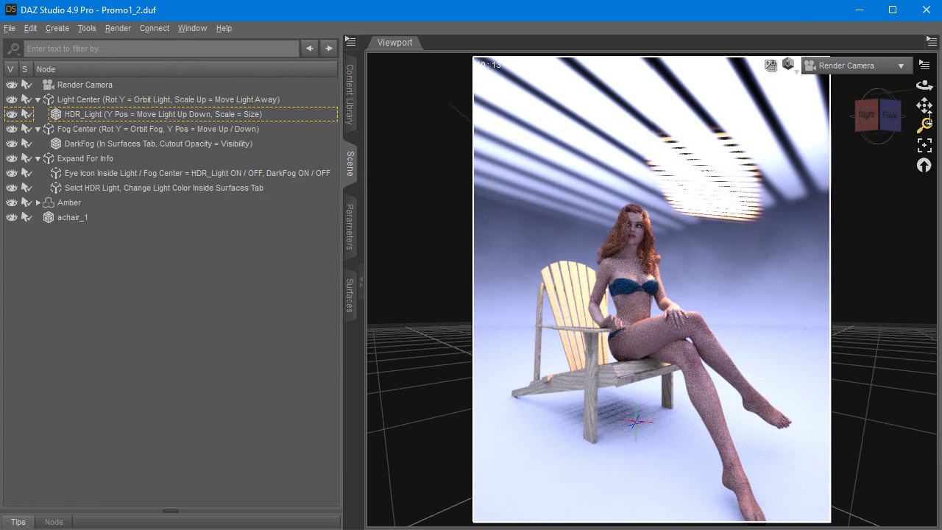
Step: Zoom and orbit the render camera to a side view of the woman
drag(926, 123, 868, 124)
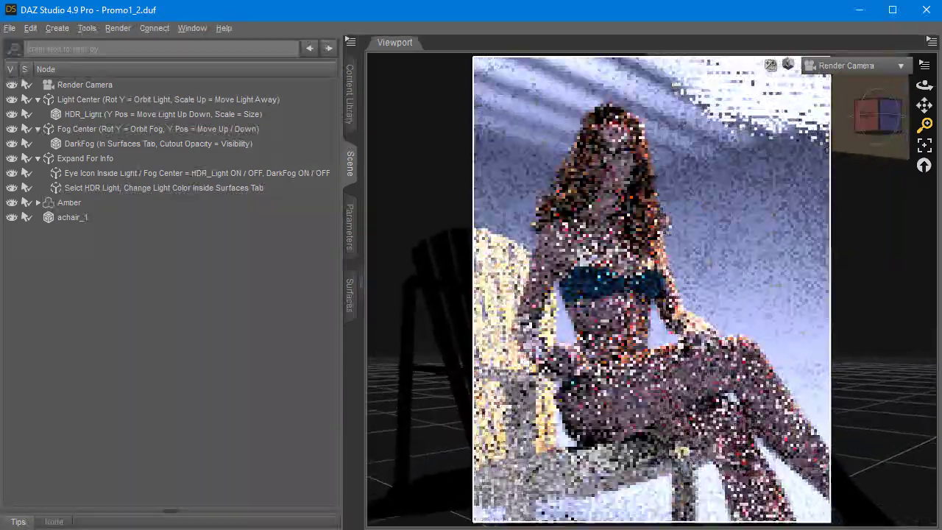
drag(924, 84, 905, 85)
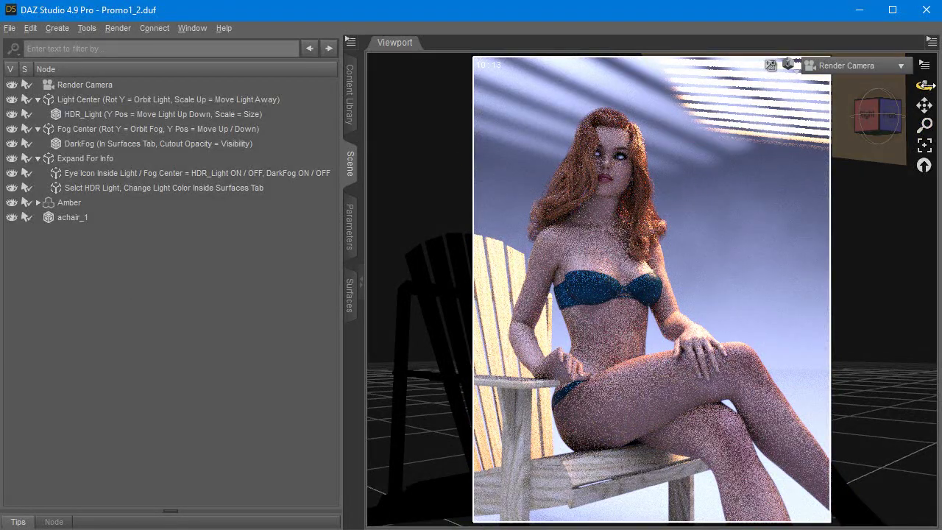
drag(924, 85, 902, 85)
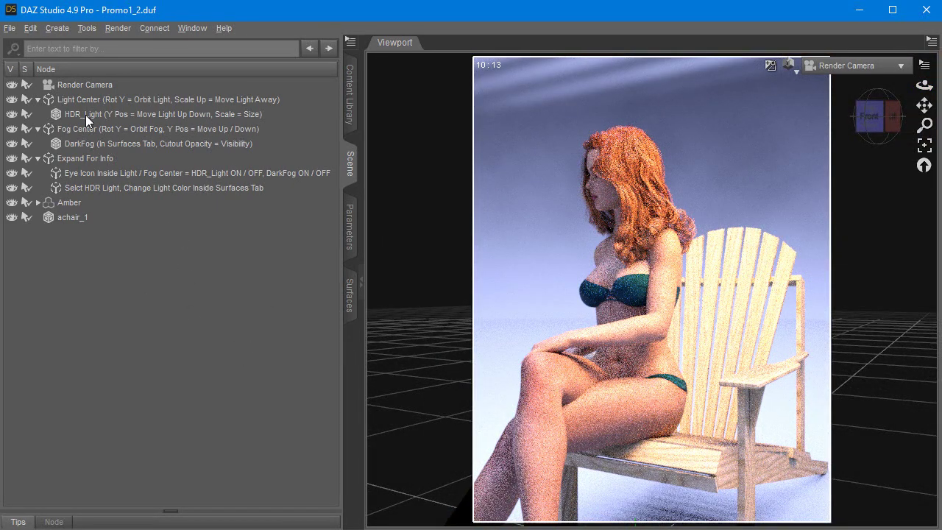
Step: Set HDR_Light's emission colour to pure white after trying a light green
click(86, 115)
click(350, 293)
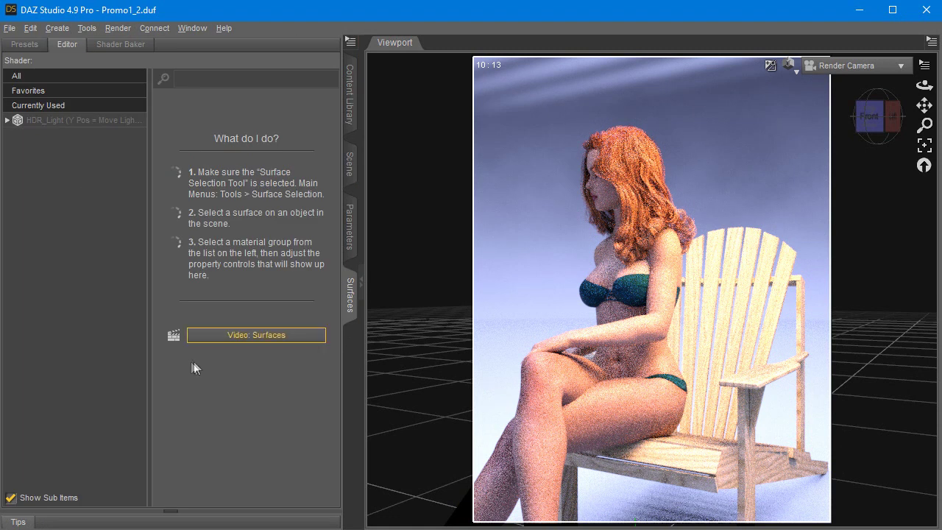
click(63, 120)
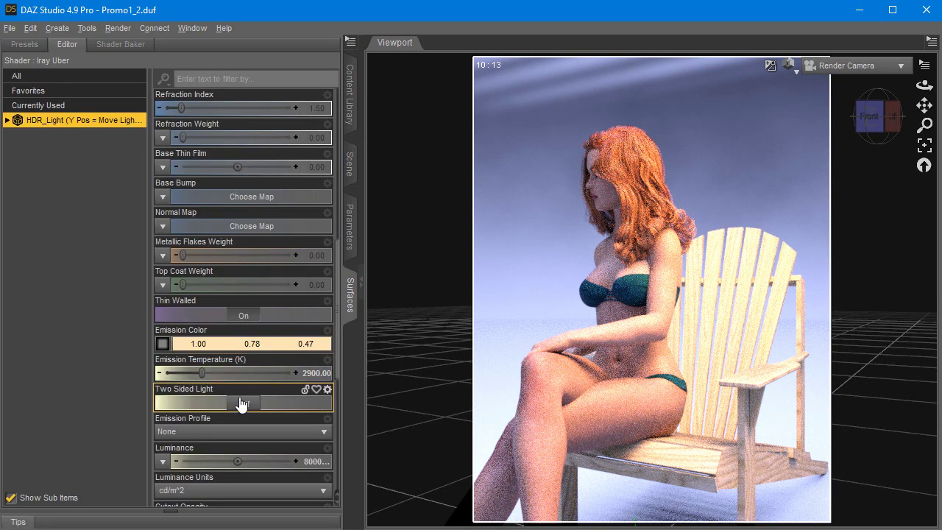
scroll(248, 404, down, 3)
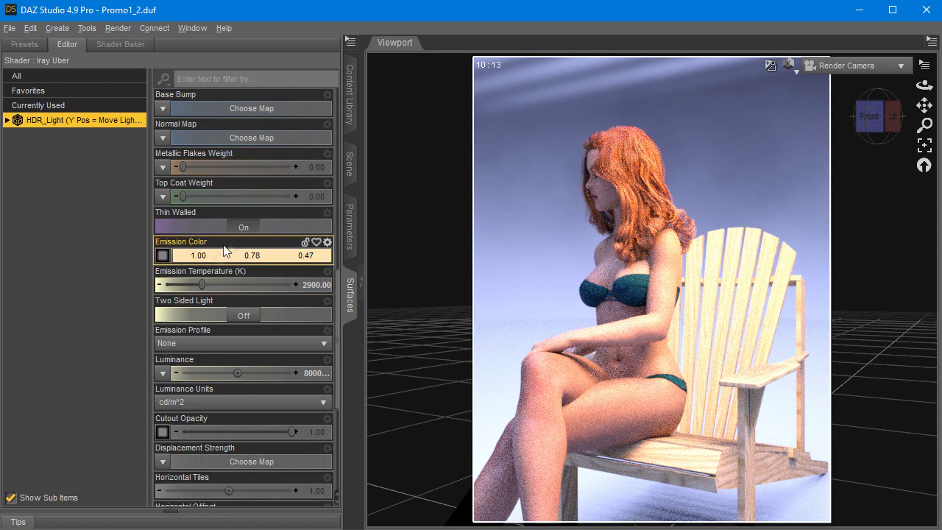
click(221, 255)
click(343, 215)
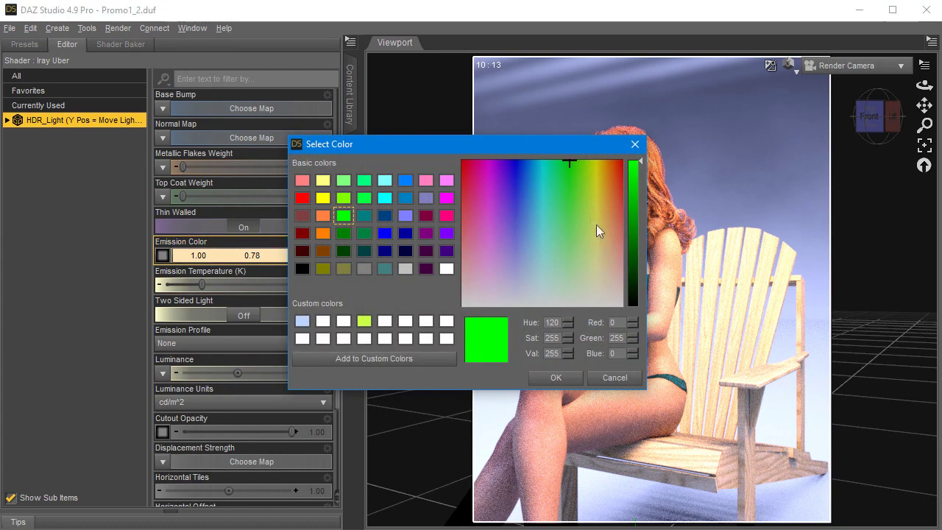
click(566, 221)
click(556, 378)
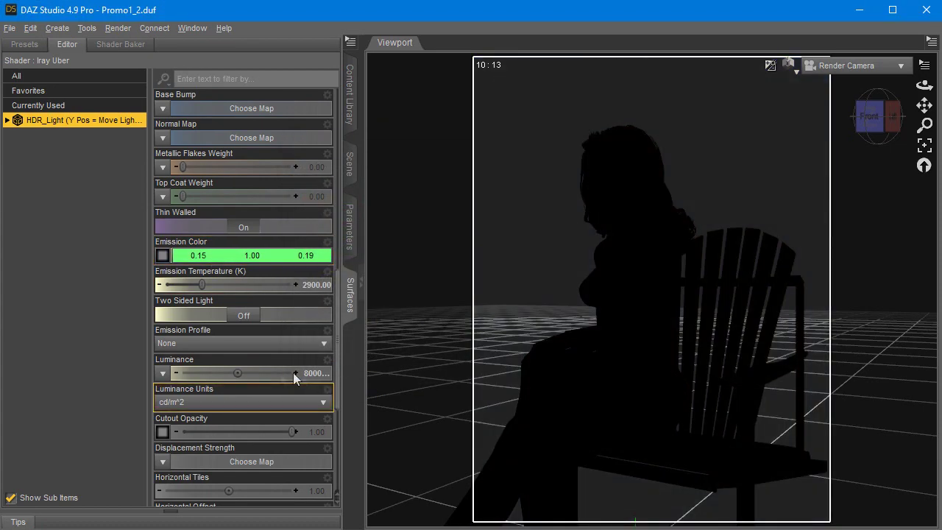
click(210, 255)
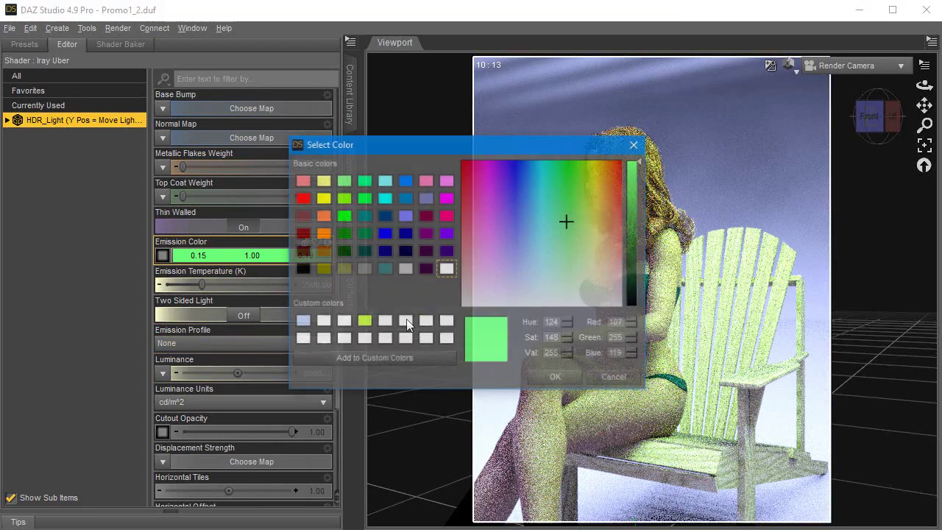
click(446, 269)
click(561, 379)
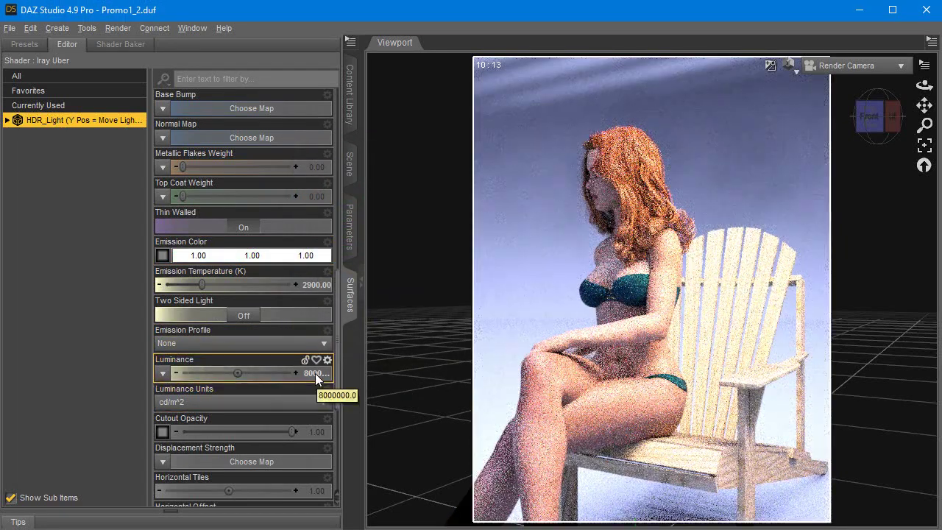
Step: Test HDR_Light's Luminance at 4000000 and then 3000000
click(315, 373)
click(243, 373)
key(BackSpace)
key(BackSpace)
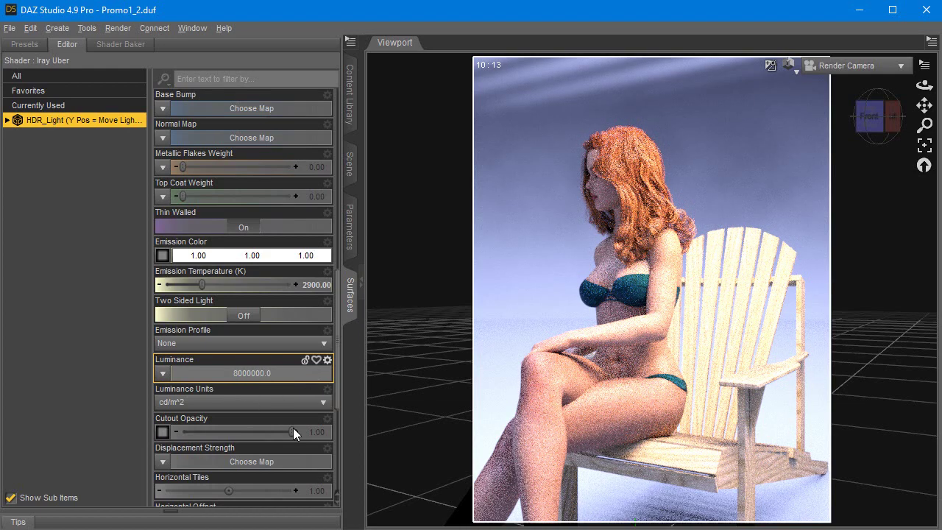
text(40)
key(Return)
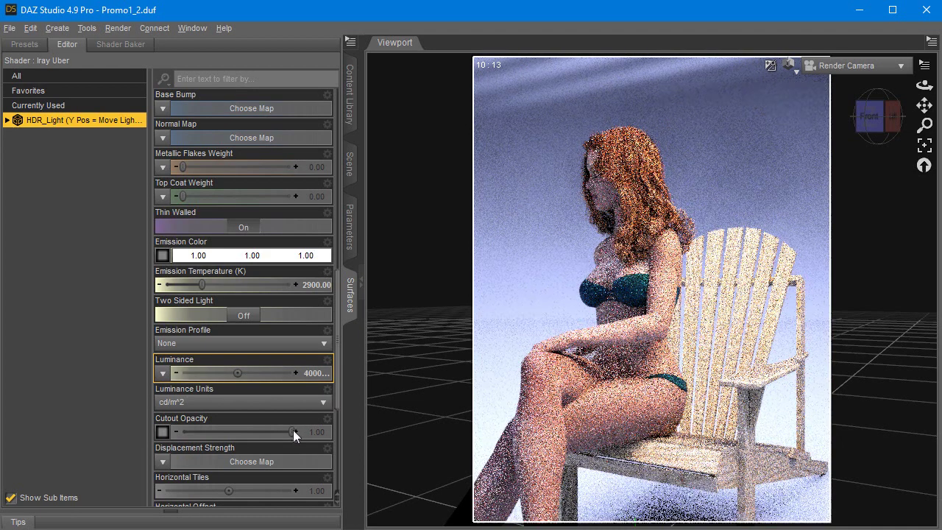
click(235, 374)
click(237, 373)
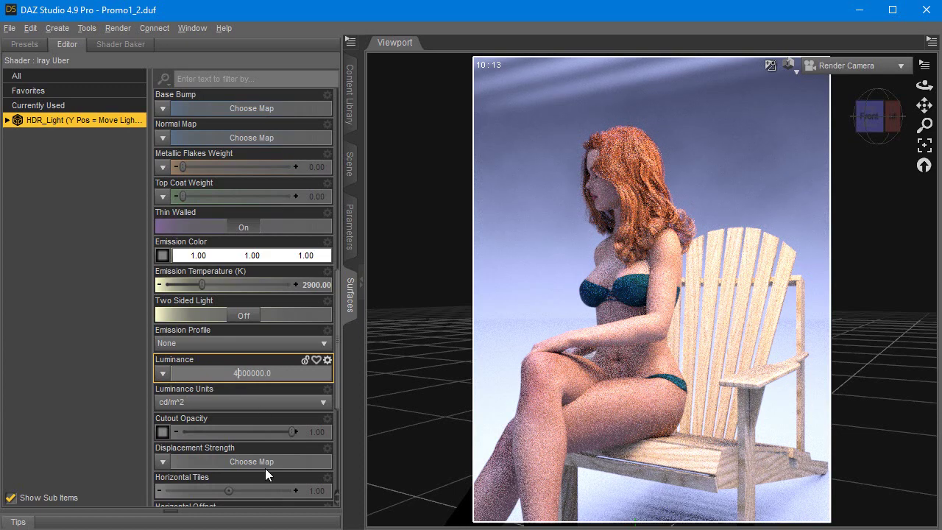
key(Delete)
key(Return)
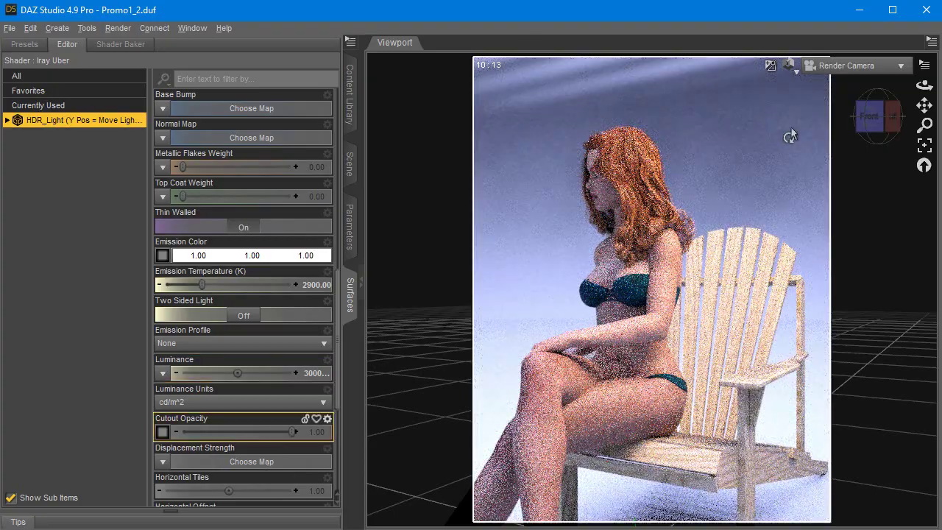
Step: Orbit to a front view and restore HDR_Light's Luminance to 8000000
drag(924, 85, 853, 88)
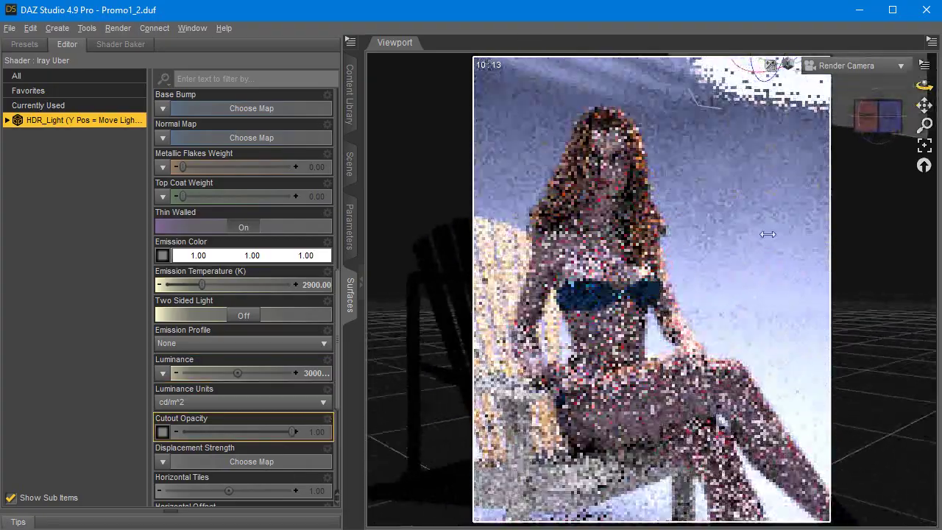
click(305, 372)
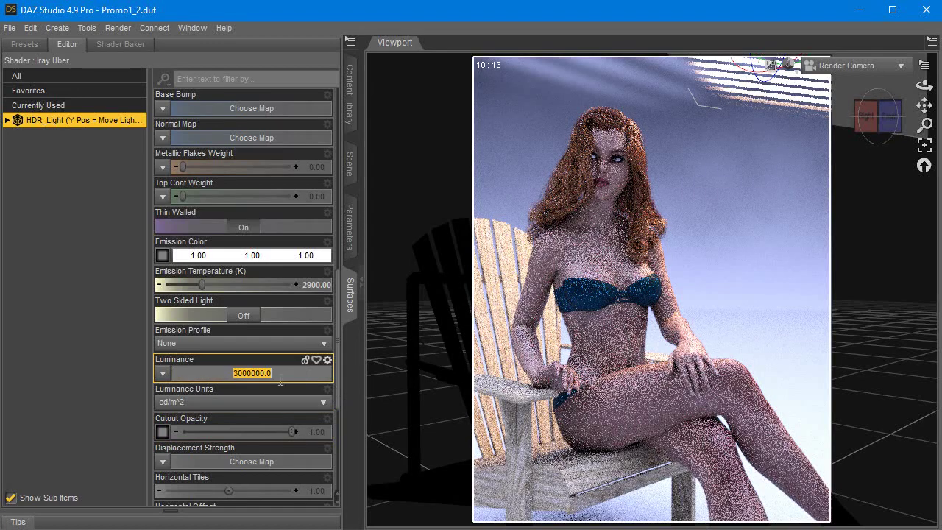
key(Home)
key(Delete)
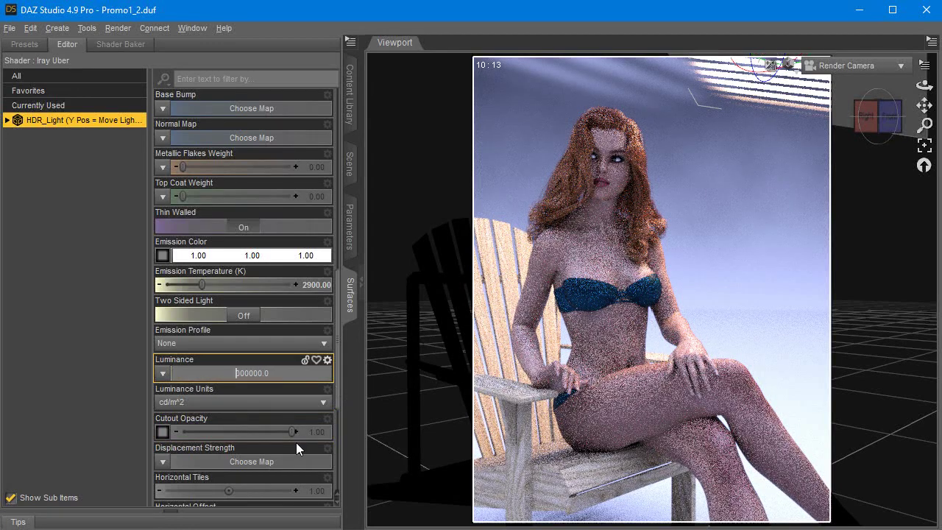
text(8)
key(Return)
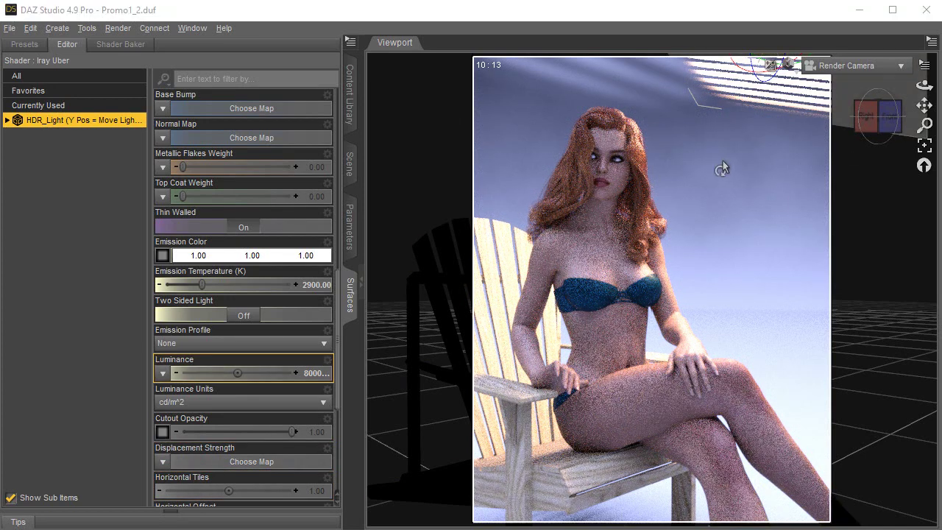
Step: Orbit the camera to a low front view of the woman and open the Render menu
drag(924, 85, 935, 86)
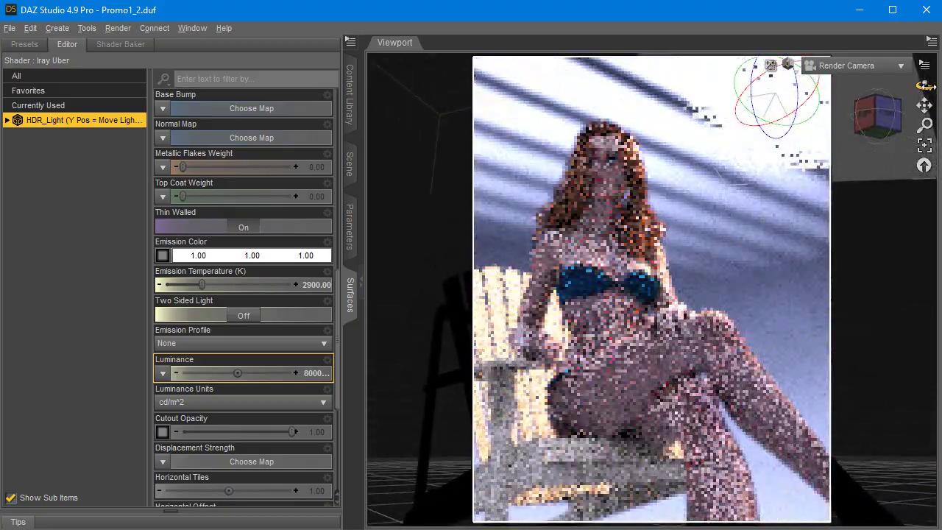
drag(910, 93, 923, 86)
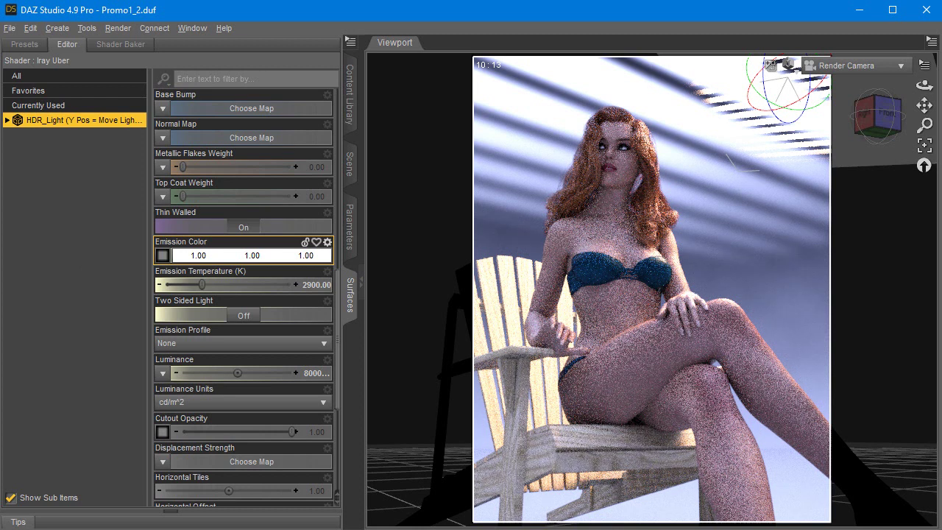
scroll(276, 490, down, 1)
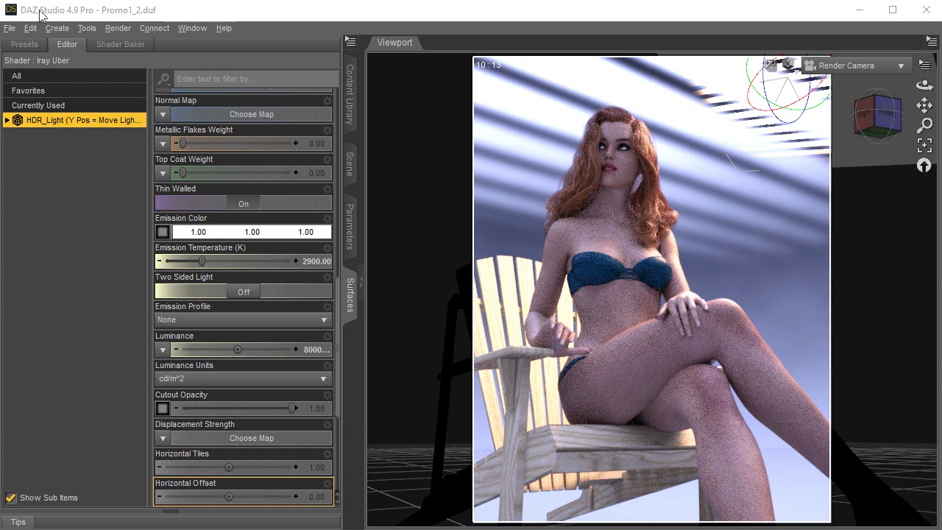
click(118, 27)
Step: Open Render Settings on Tone Mapping and try Film ISO at 200, then 400
click(139, 63)
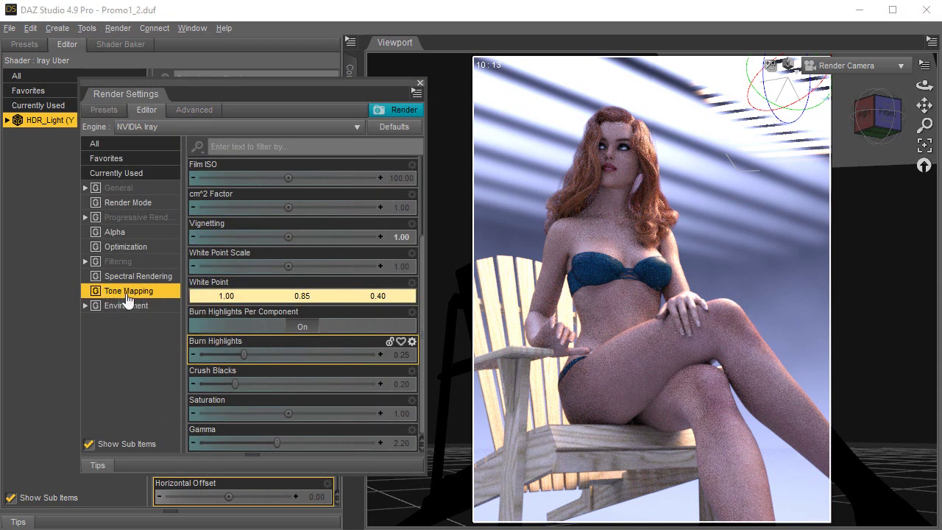
scroll(399, 266, up, 3)
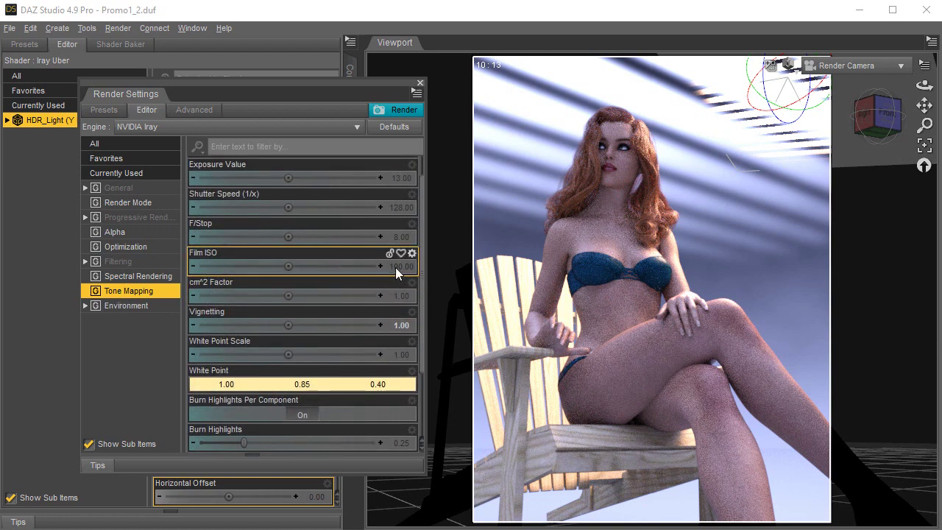
click(395, 267)
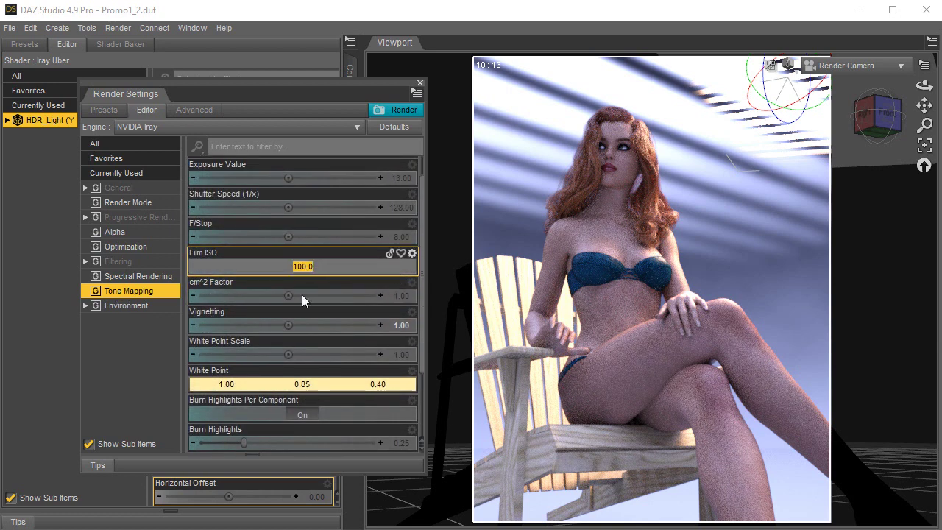
text(200)
key(Return)
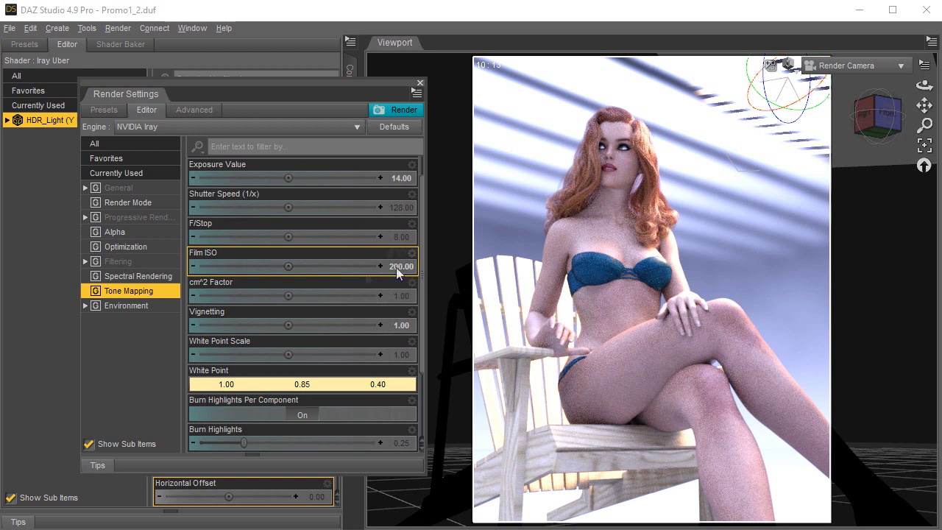
click(397, 266)
text(400)
key(Return)
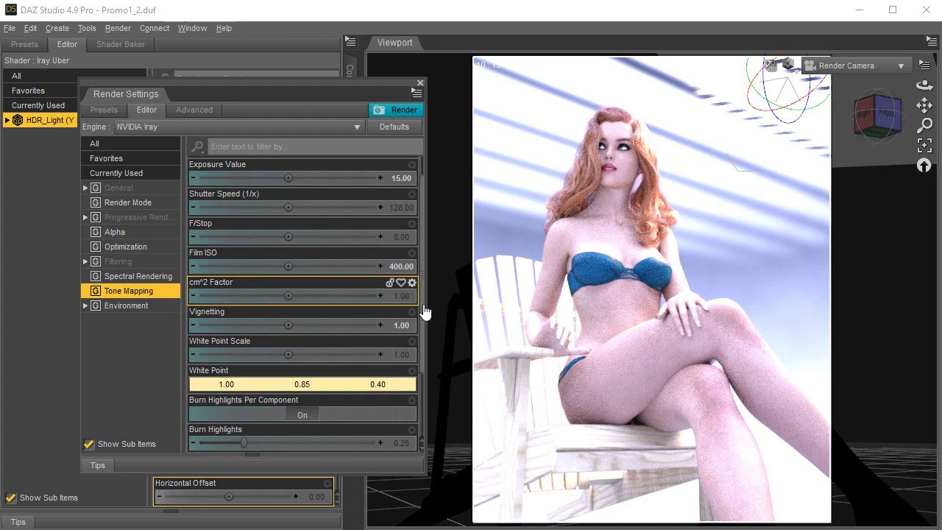
Step: Try Vignetting at 0, 10 and 30, finally setting it to 20
scroll(425, 316, down, 1)
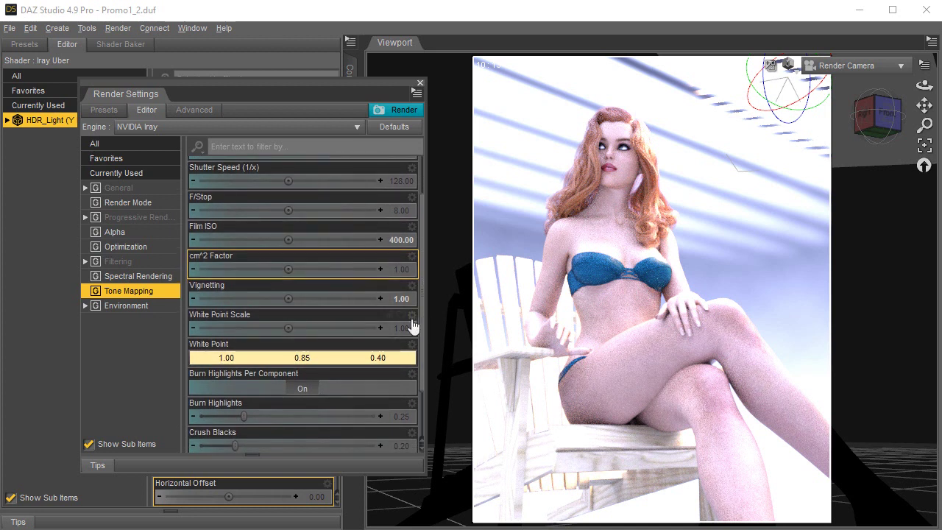
double_click(401, 298)
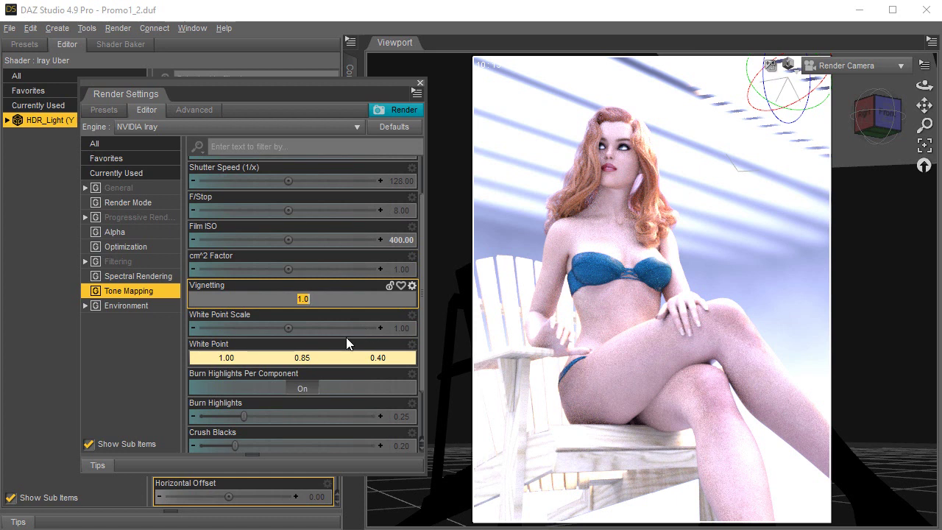
text(0)
key(Return)
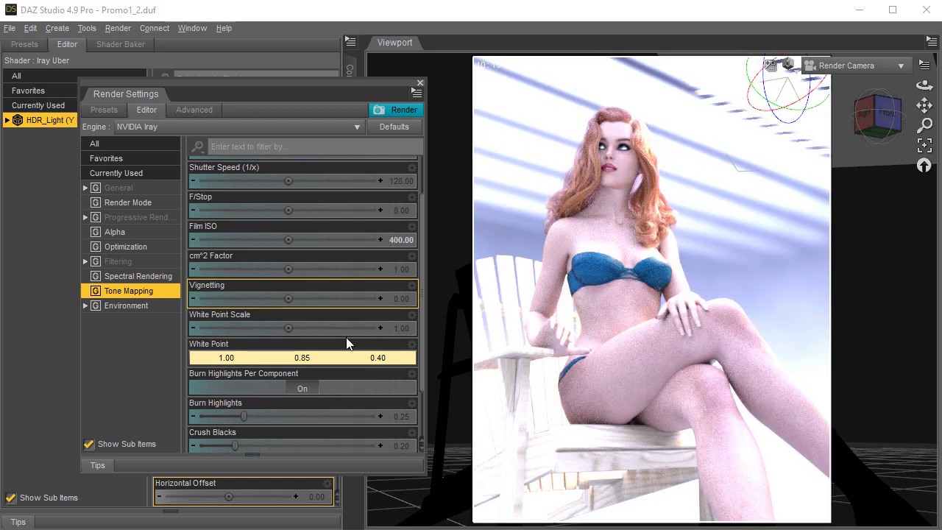
double_click(393, 329)
double_click(400, 299)
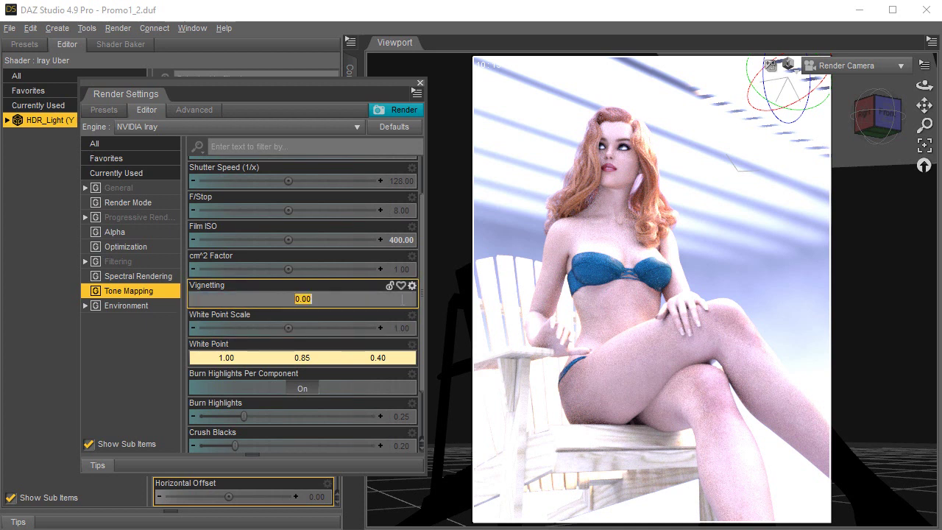
text(10)
key(Return)
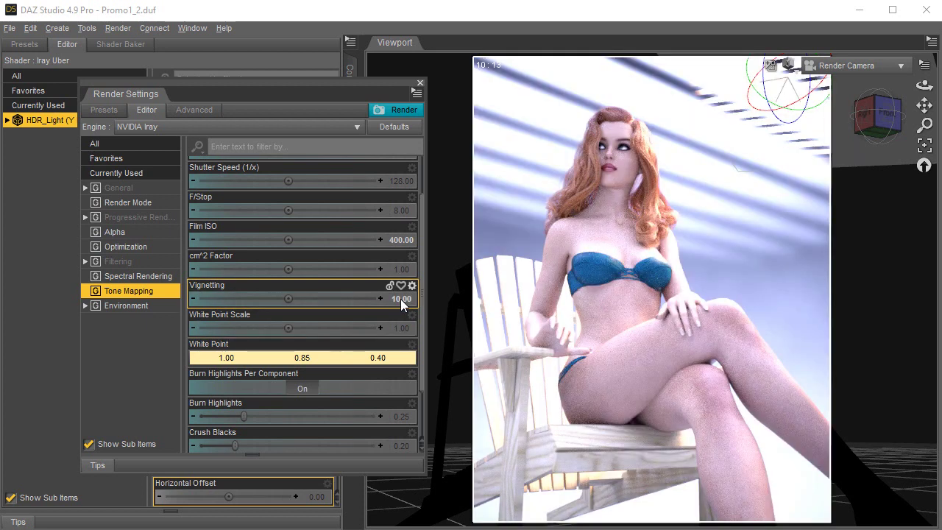
double_click(397, 300)
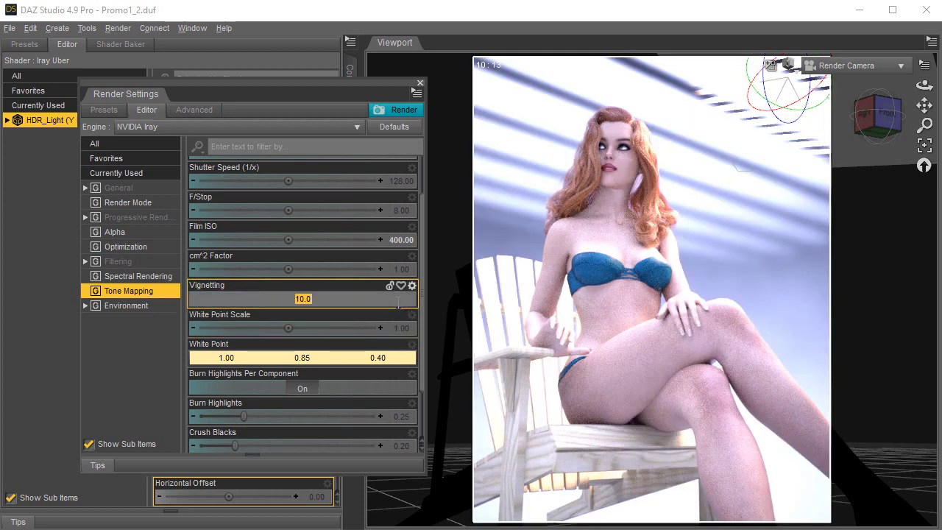
text(30)
key(Return)
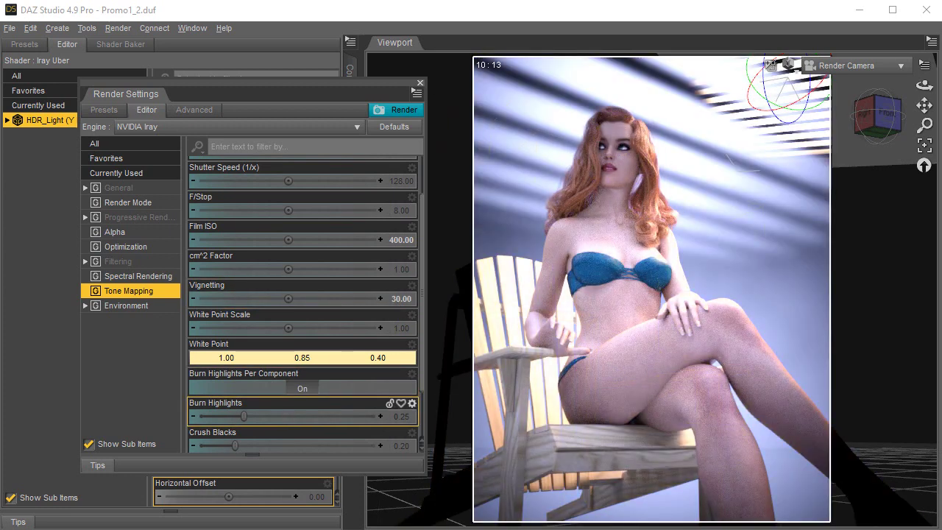
double_click(392, 294)
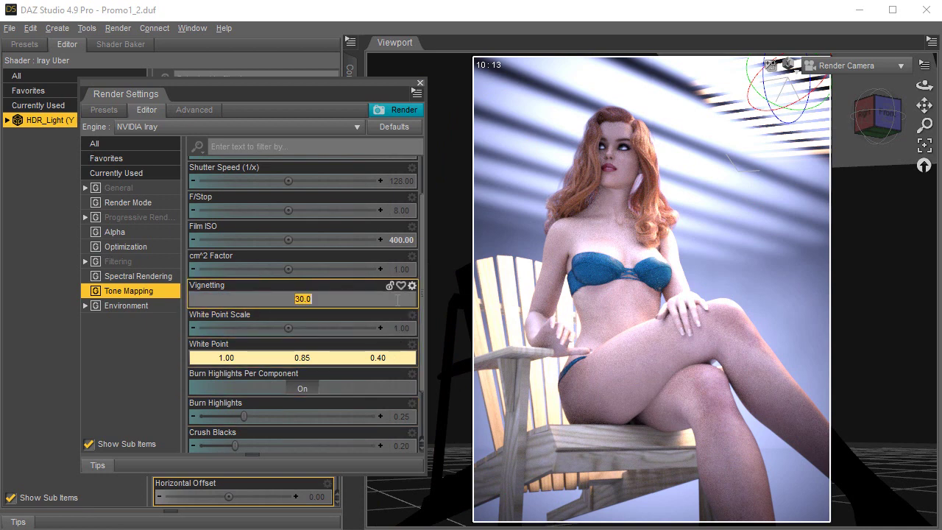
text(20)
key(Return)
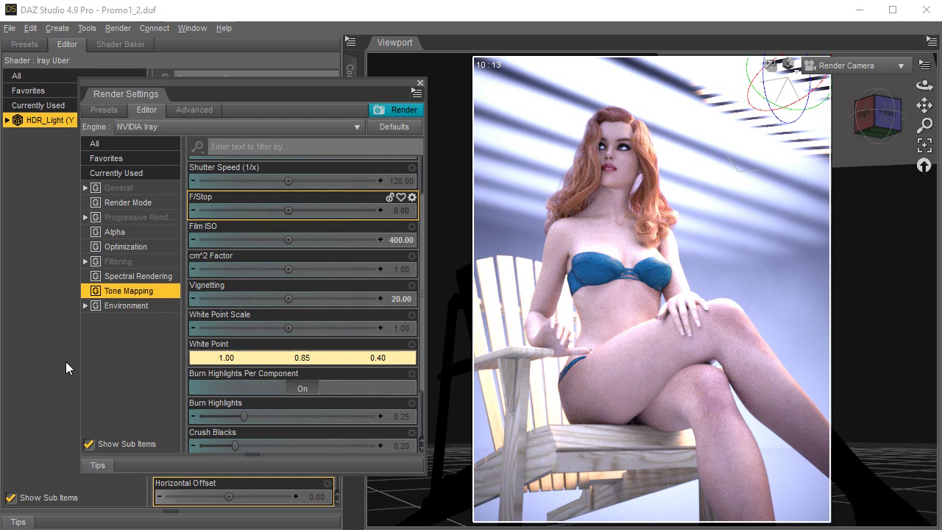
Step: Set Crush Blacks to 1.00, then settle it at 0.50
click(221, 433)
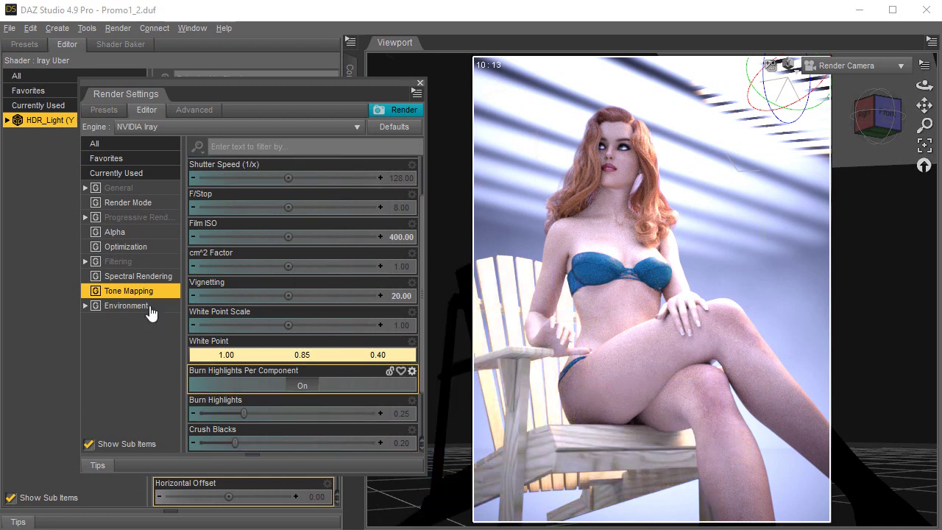
scroll(394, 371, down, 2)
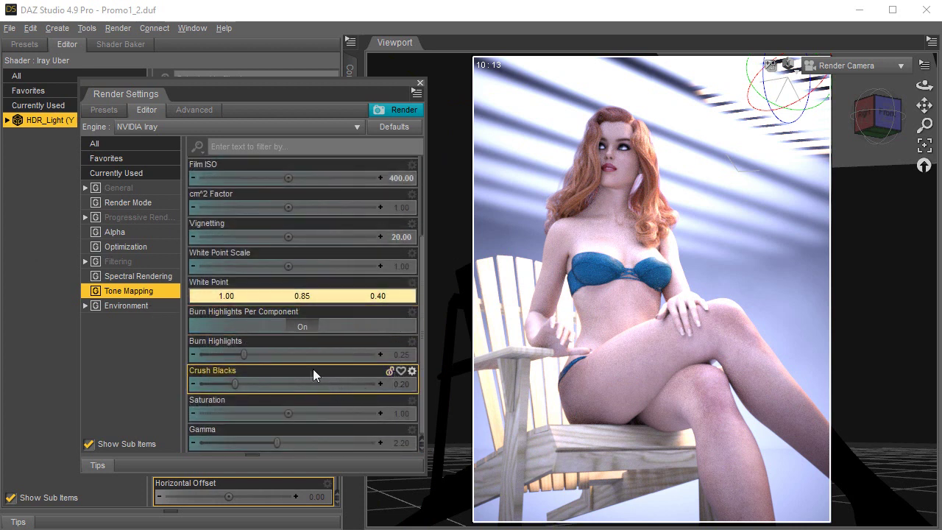
click(398, 382)
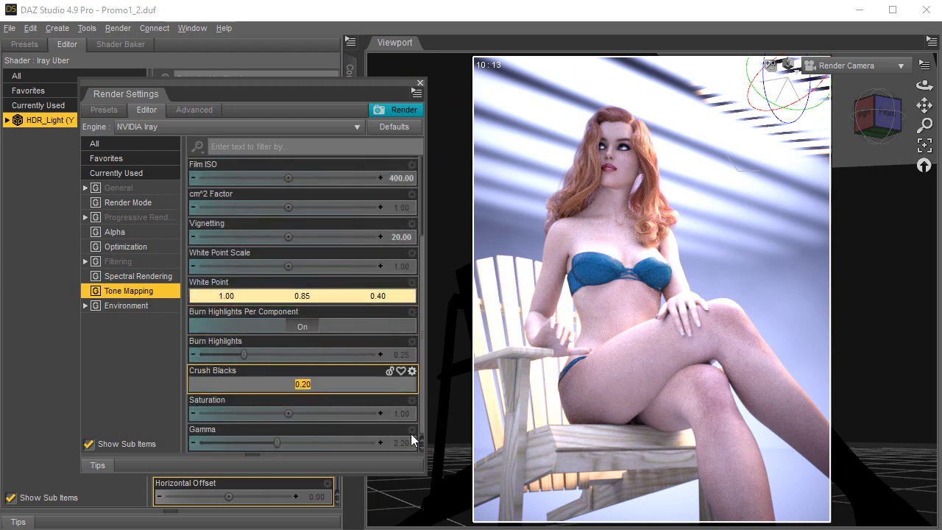
text(1)
key(Return)
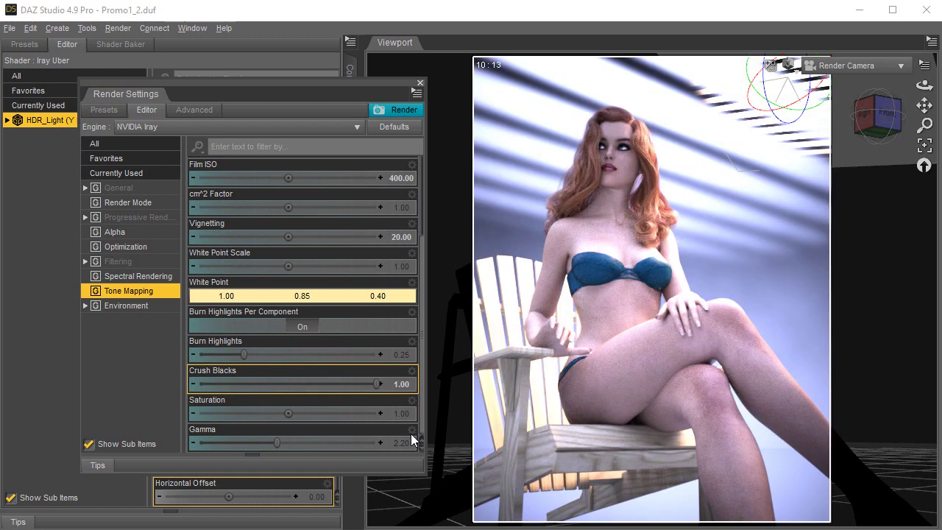
click(401, 386)
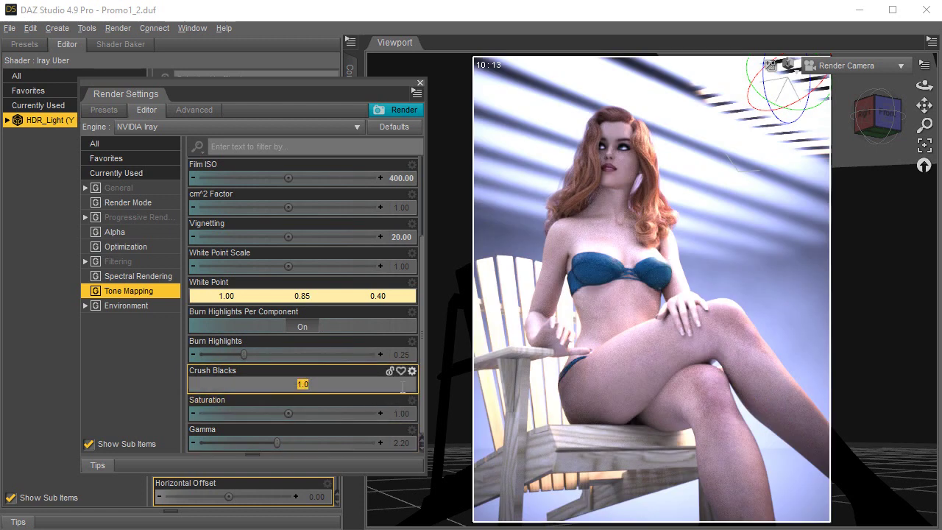
text(0.5)
key(Return)
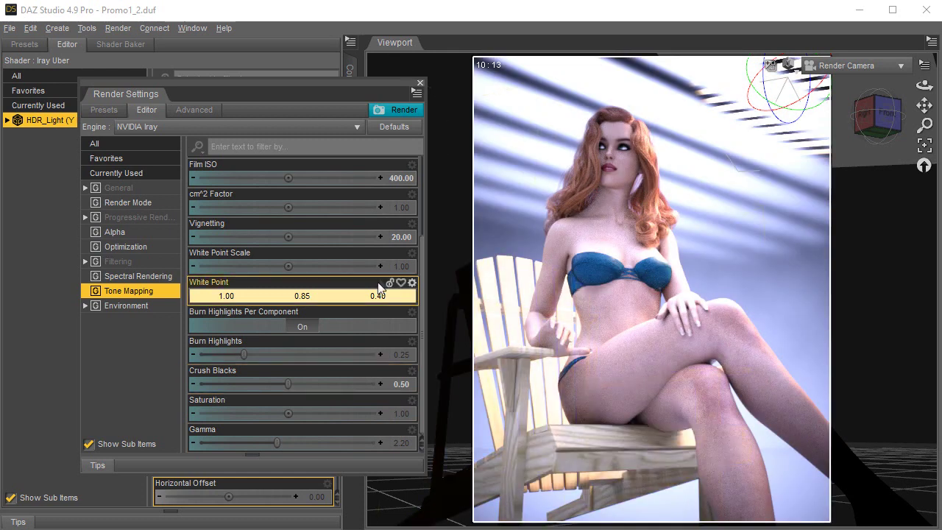
Step: Raise Film ISO to 500
scroll(360, 269, up, 1)
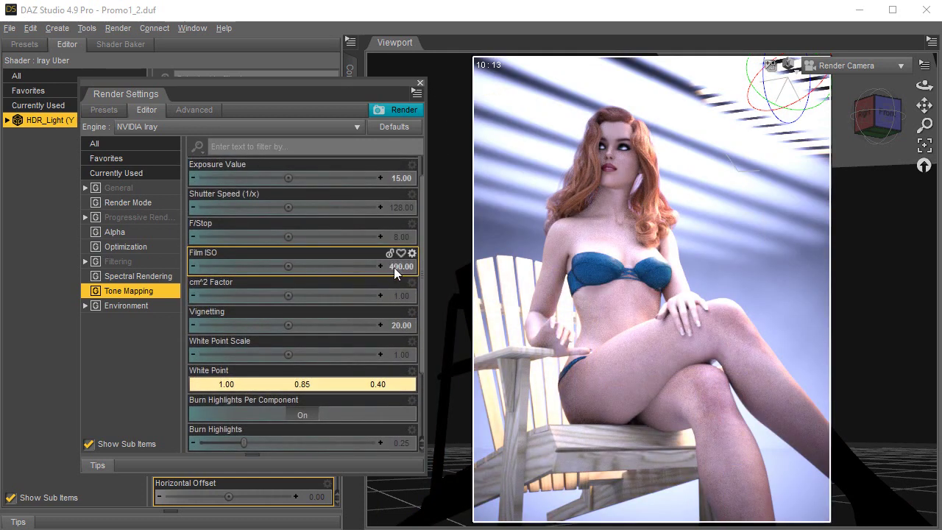
click(394, 267)
text(500)
key(Return)
Step: Try Burn Highlights at 0.90 and 0.10, then set it to 0.2
scroll(368, 313, down, 3)
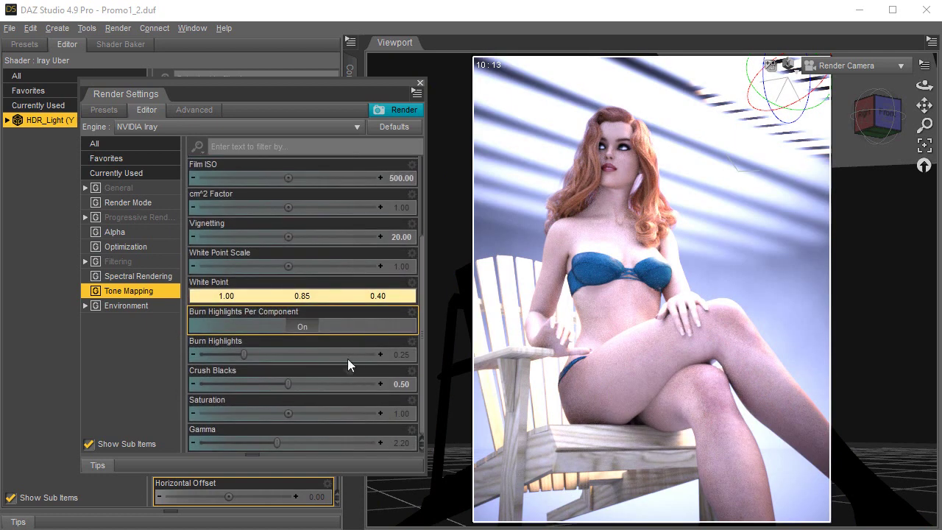
click(241, 356)
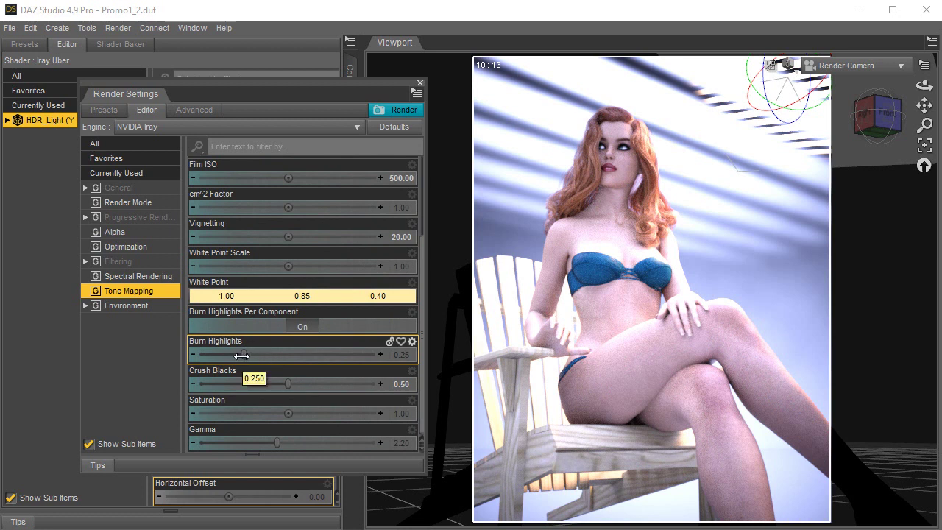
click(398, 357)
key(Tab)
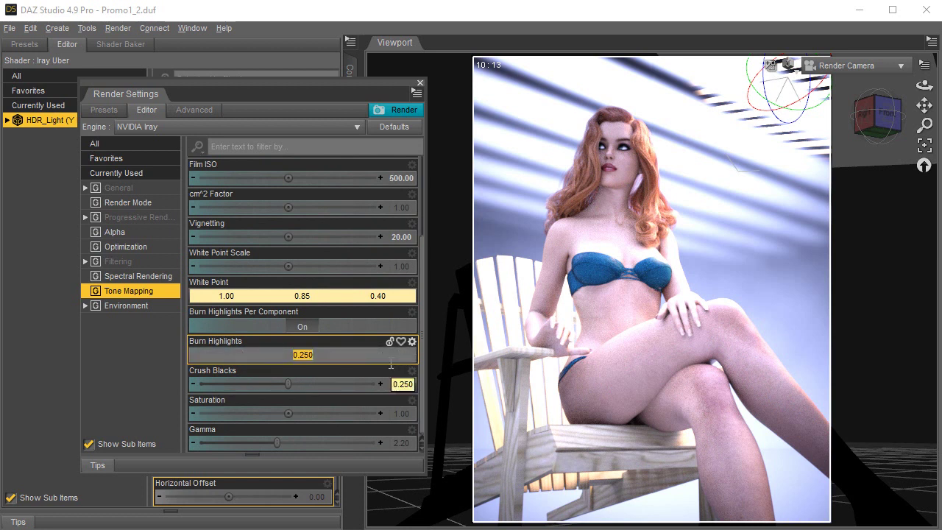
text(0.9)
key(Return)
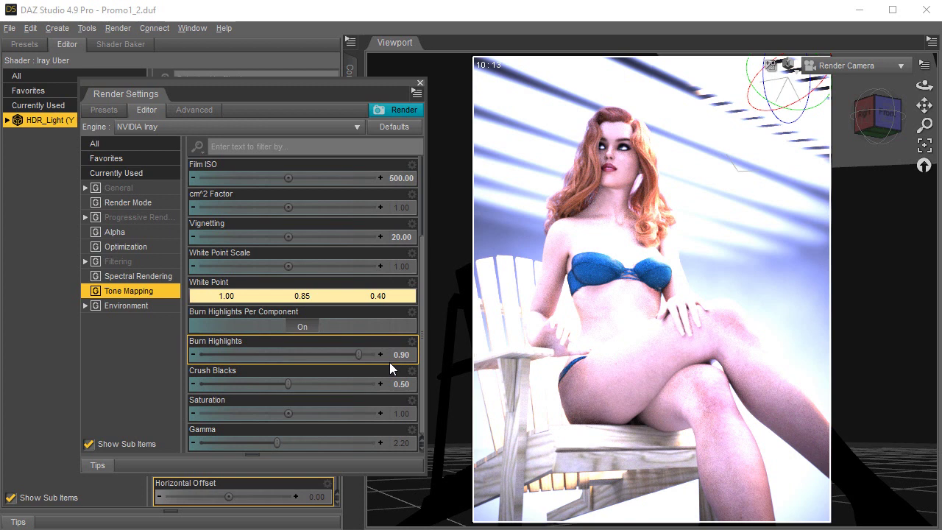
click(401, 355)
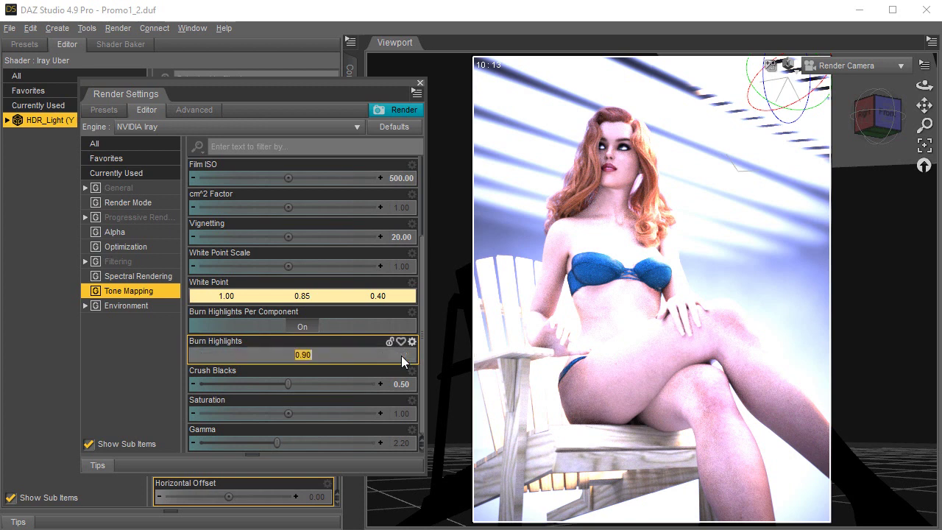
text(0.1)
key(Return)
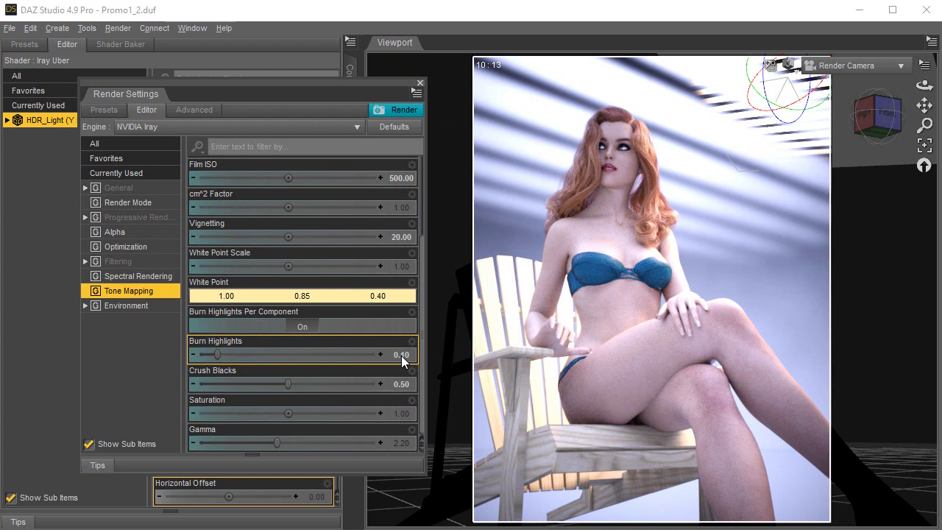
click(401, 355)
text(0.2)
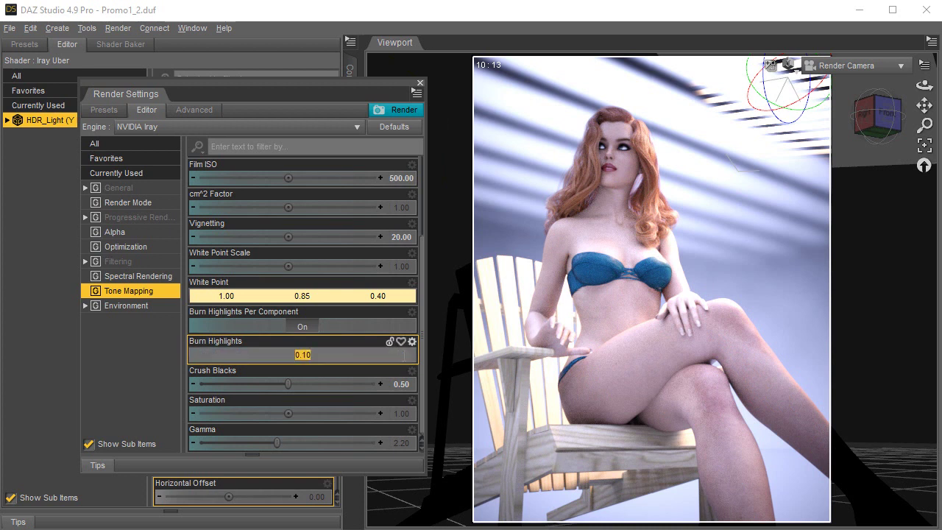
key(Return)
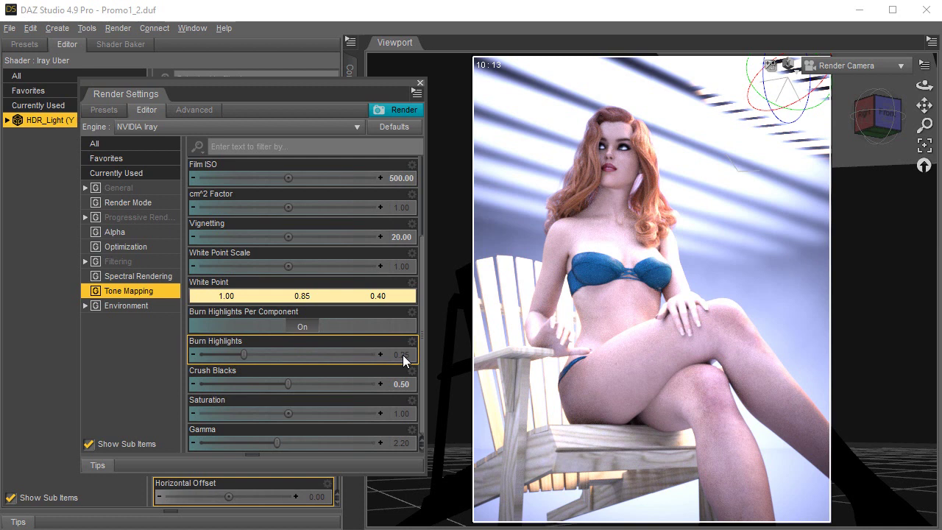
double_click(403, 413)
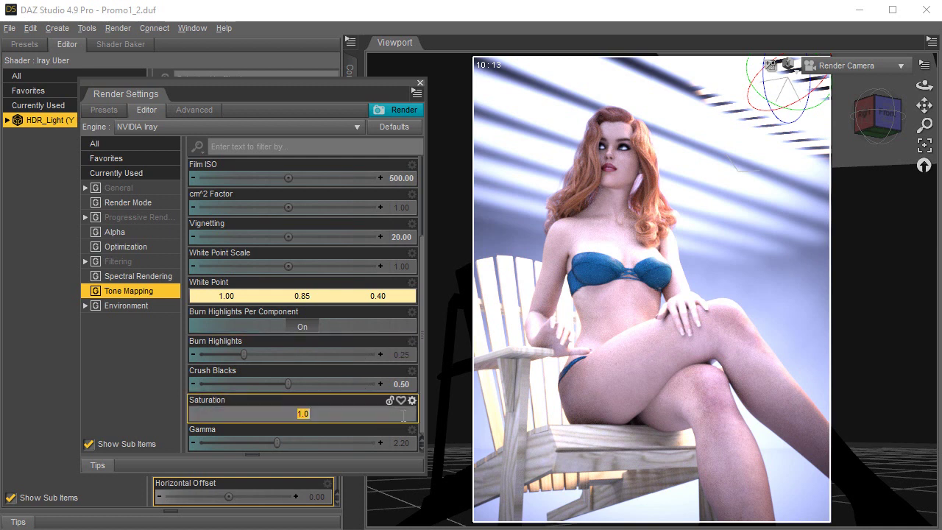
text(1.5)
key(Return)
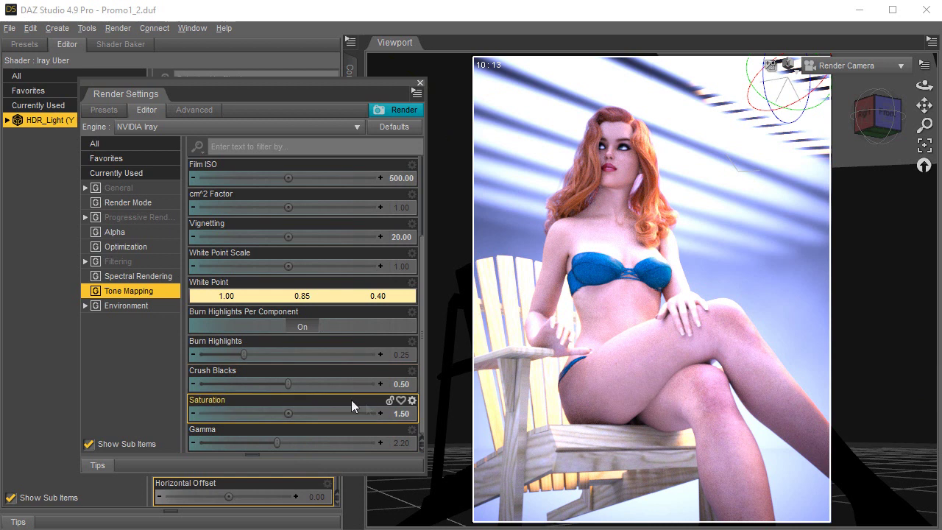
click(401, 414)
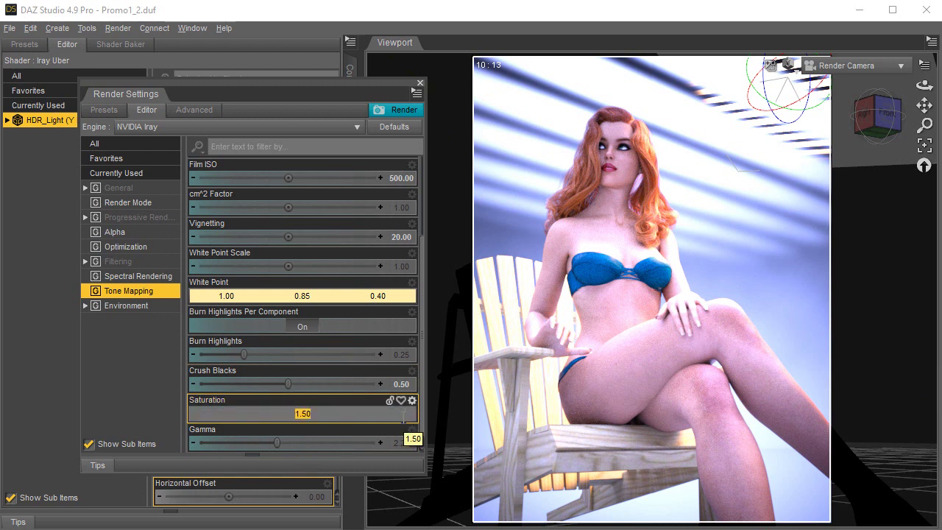
text(0)
key(Return)
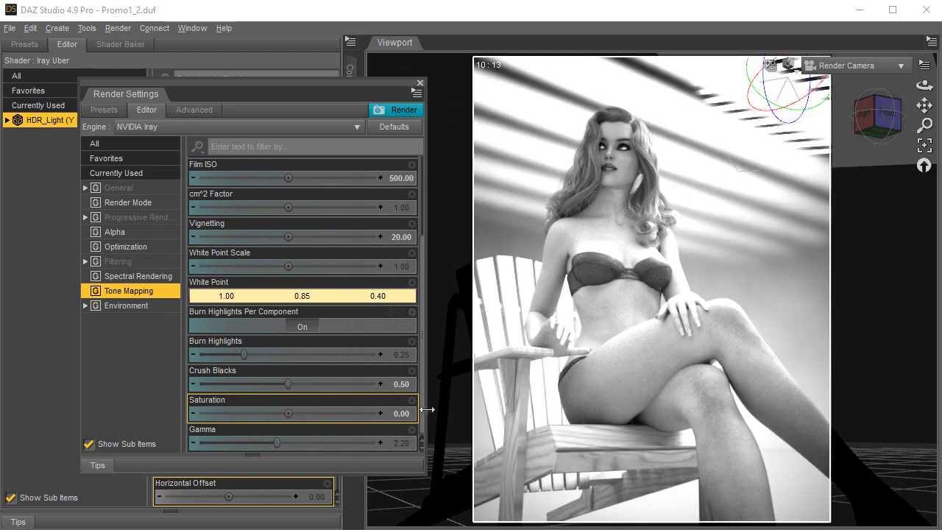
click(401, 386)
text(1)
key(Return)
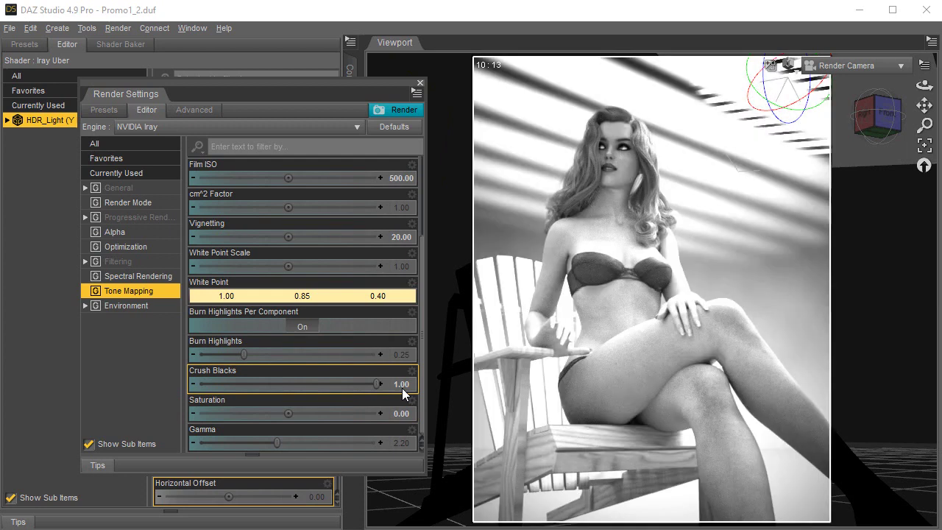
click(399, 413)
text(1)
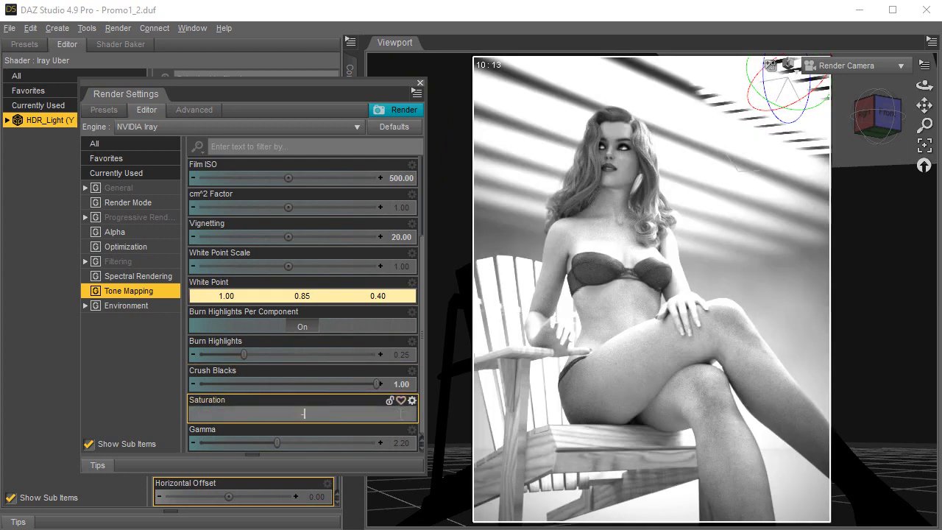
key(Return)
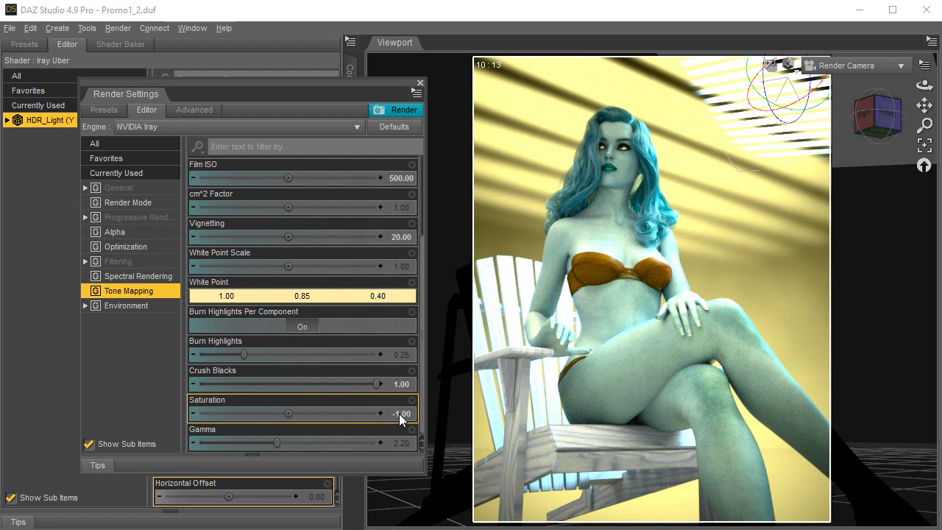
click(403, 384)
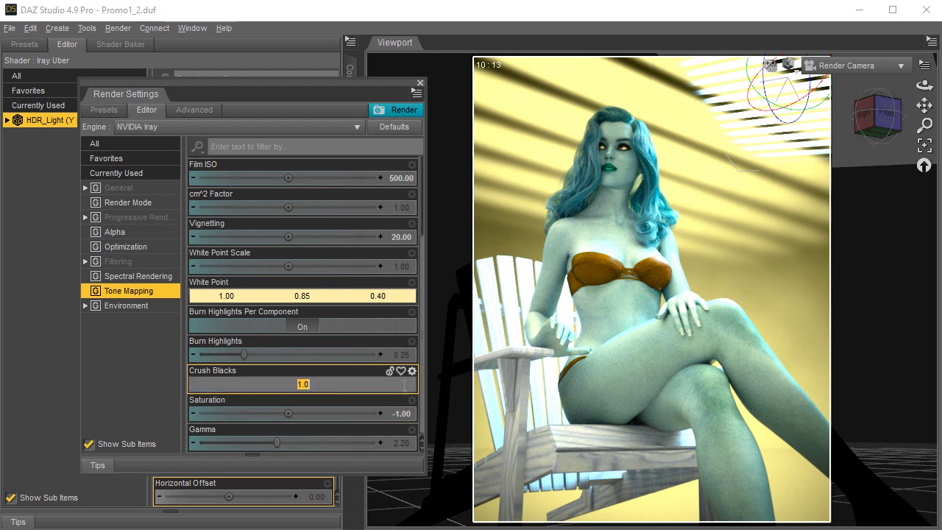
text(0.5)
key(Return)
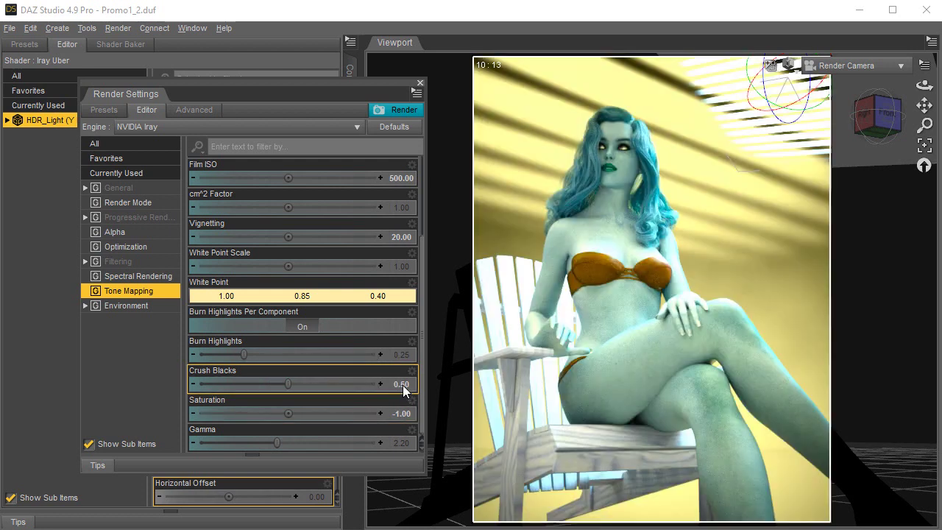
click(401, 413)
text(1)
key(Return)
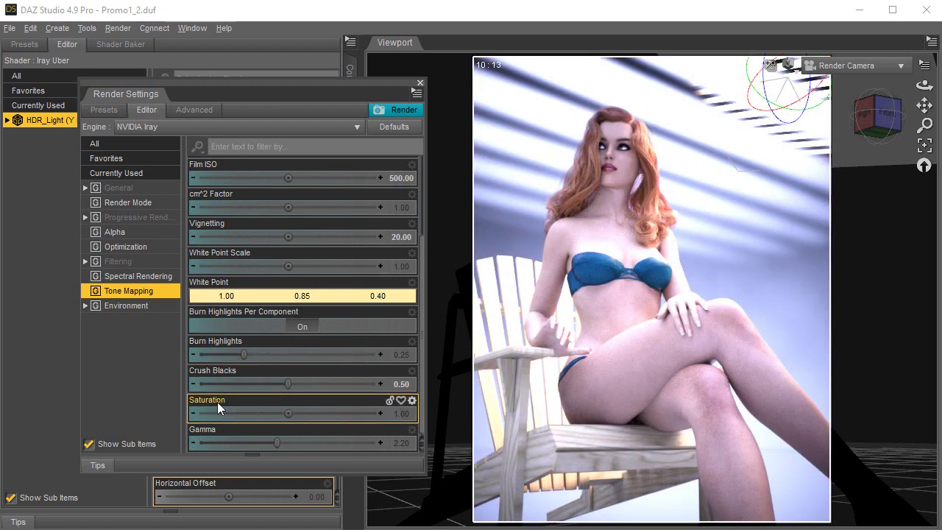
Step: Close Render Settings and show the Iray HDR Magix presets in the Content Library
click(420, 84)
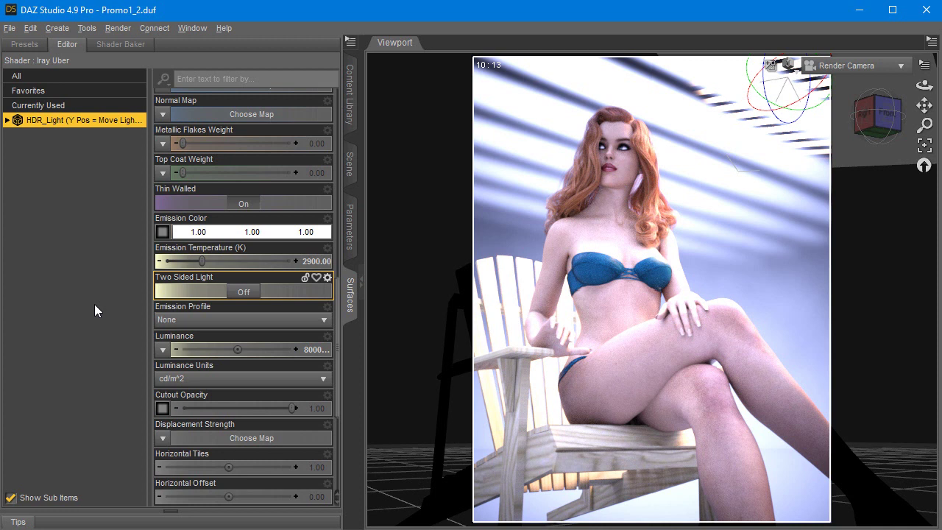
click(349, 163)
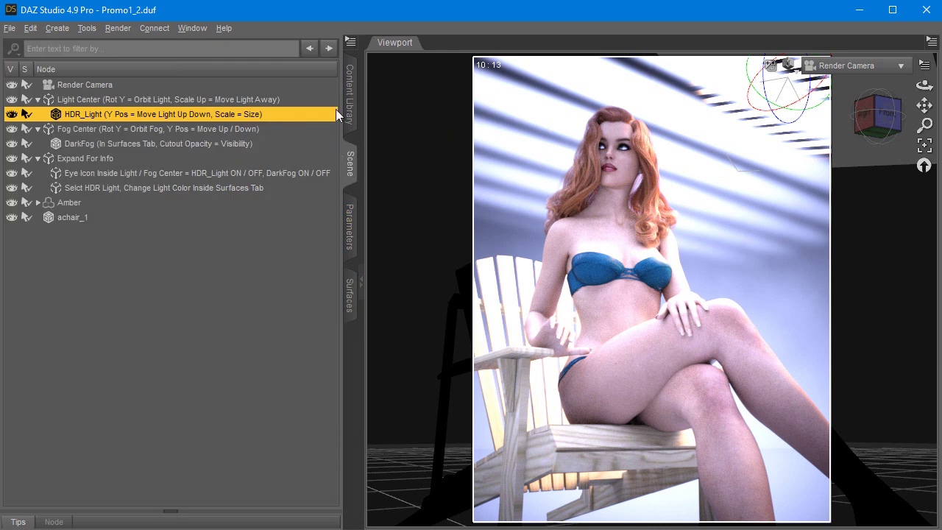
click(349, 92)
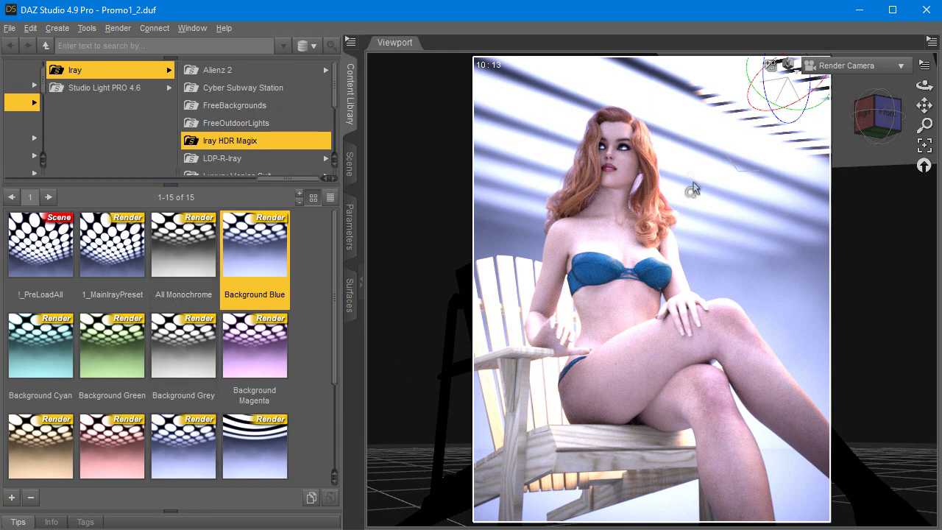